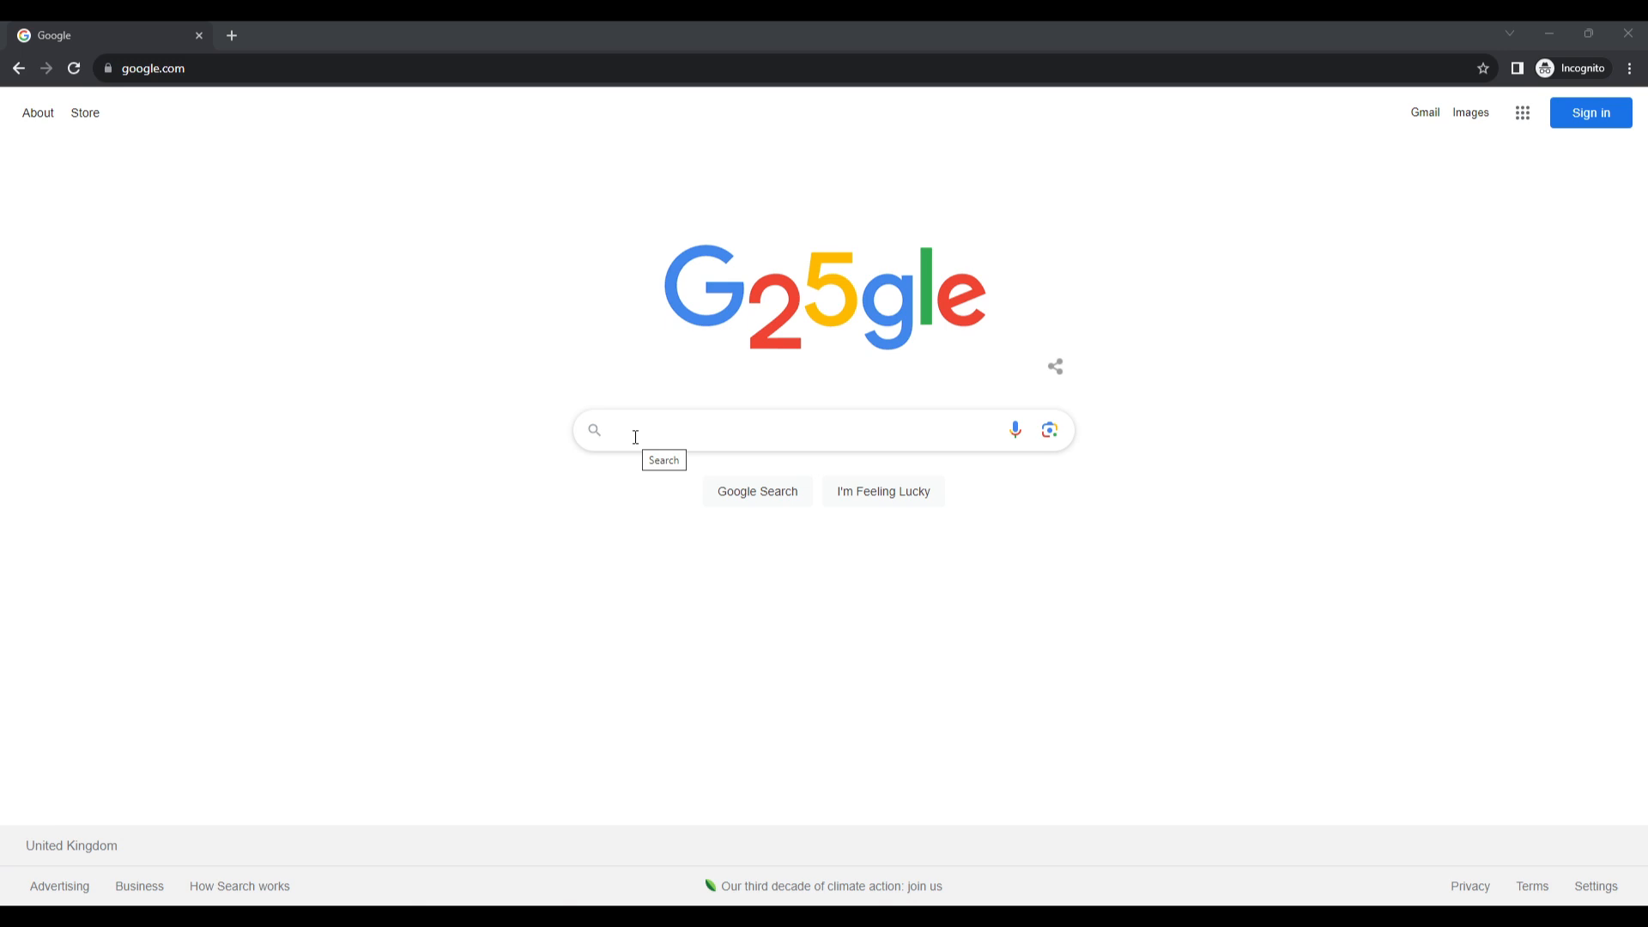
- Search Google for "intellij idea community edition" and open the JetBrains page for downloading IntelliJ IDEA
text(intell)
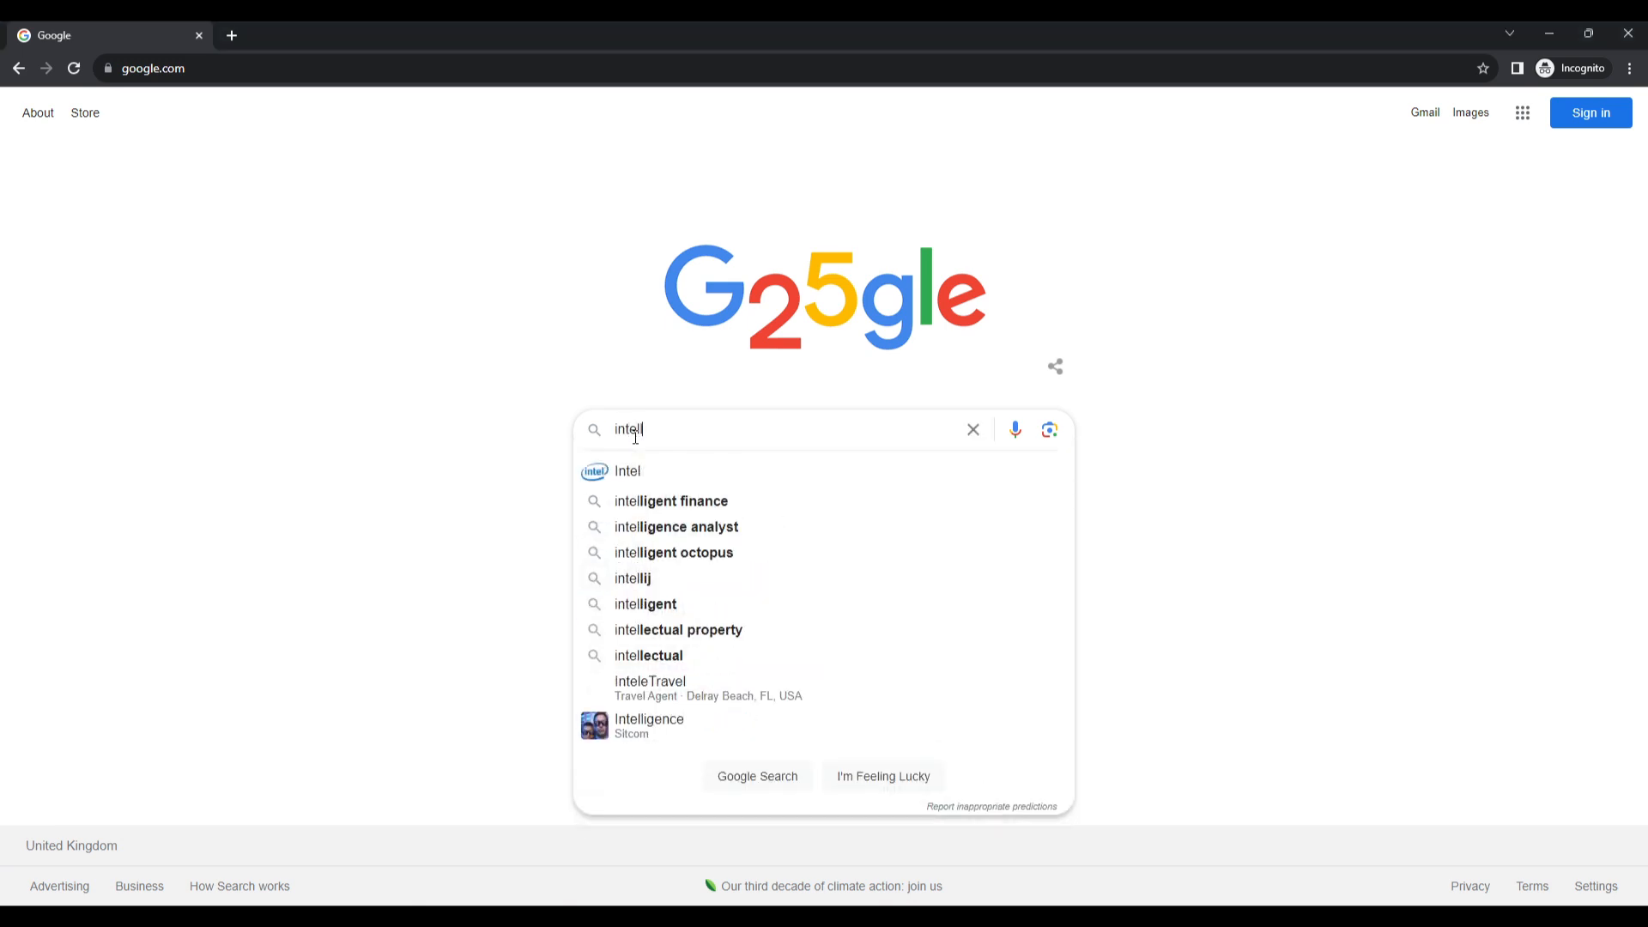
text(ij idea )
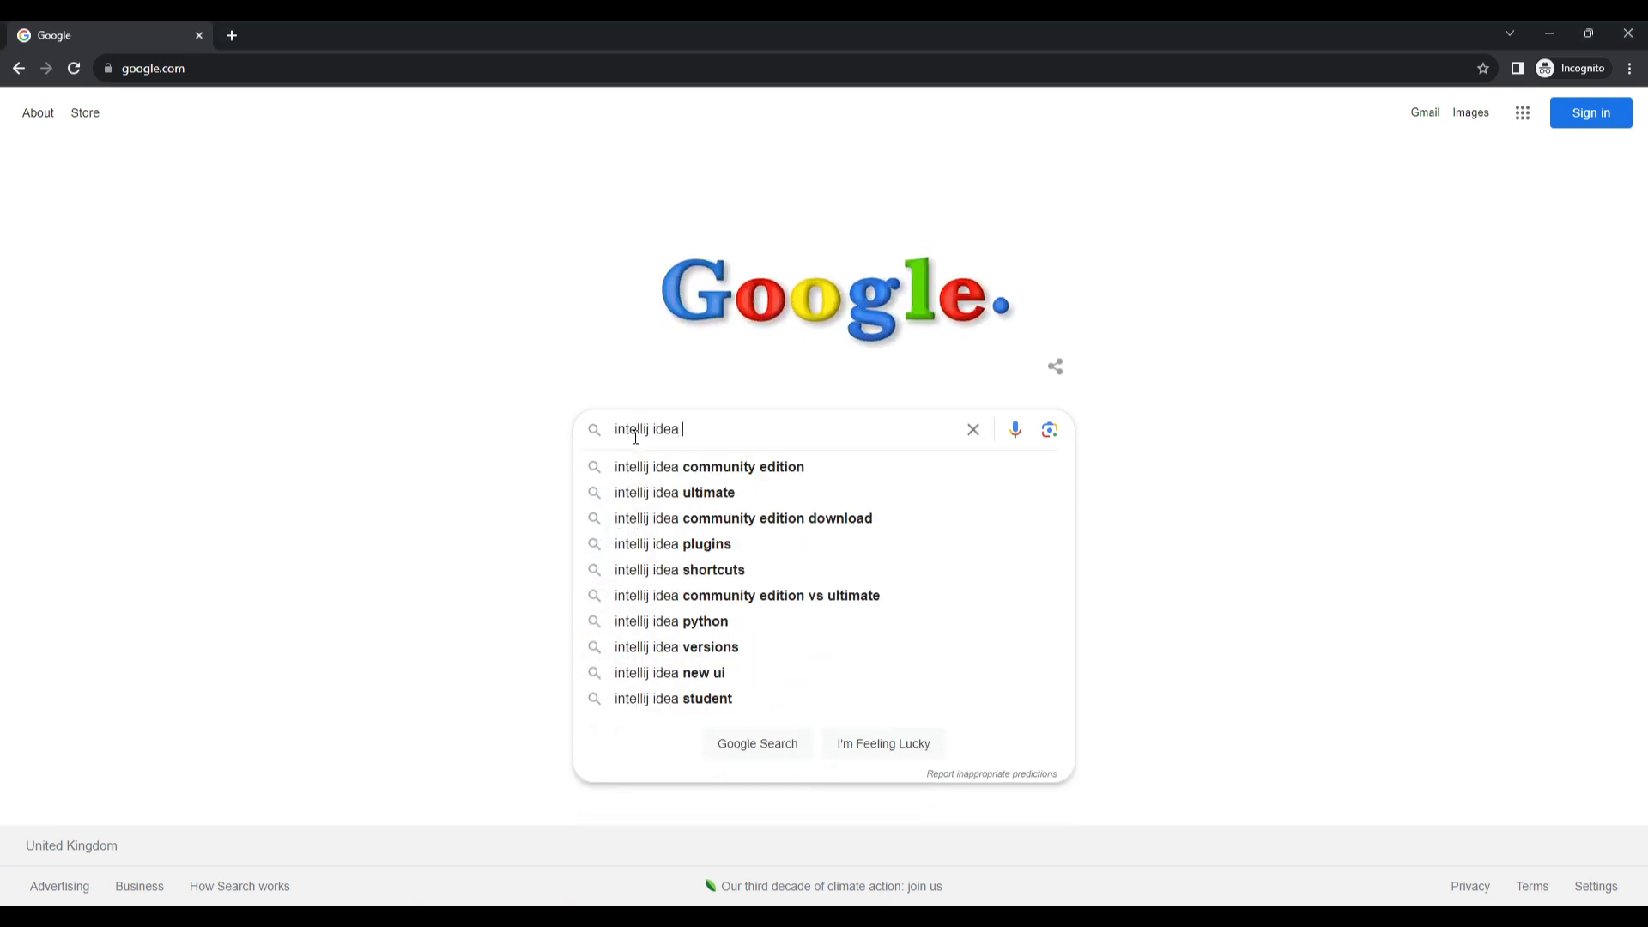
text(community edition)
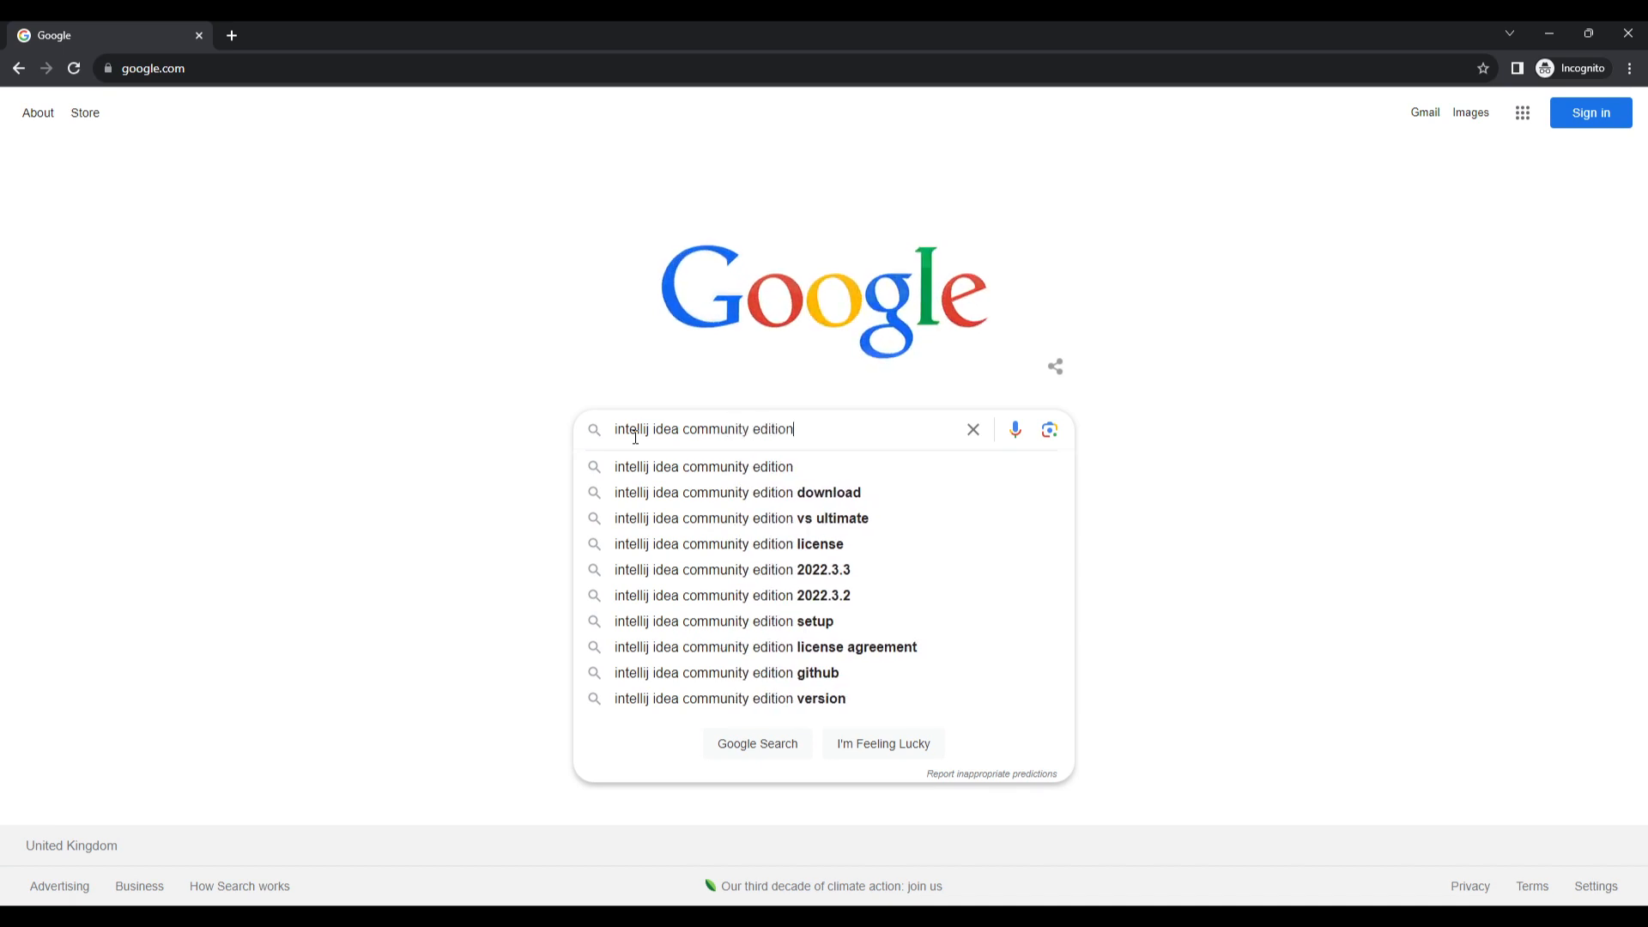
key(Return)
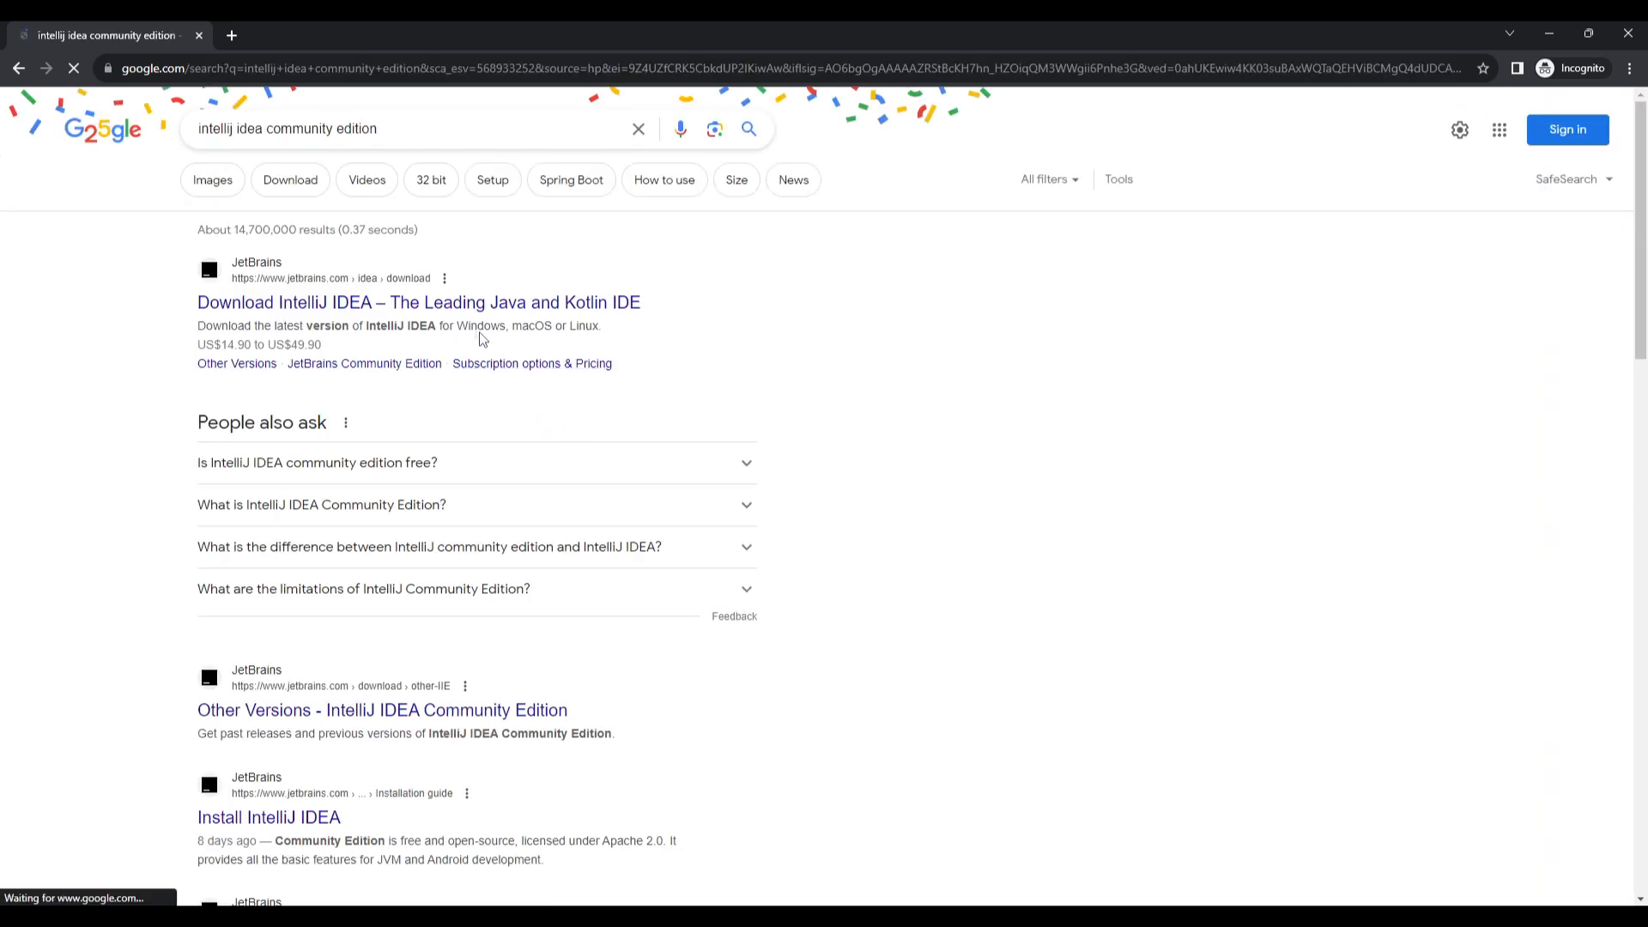
click(394, 305)
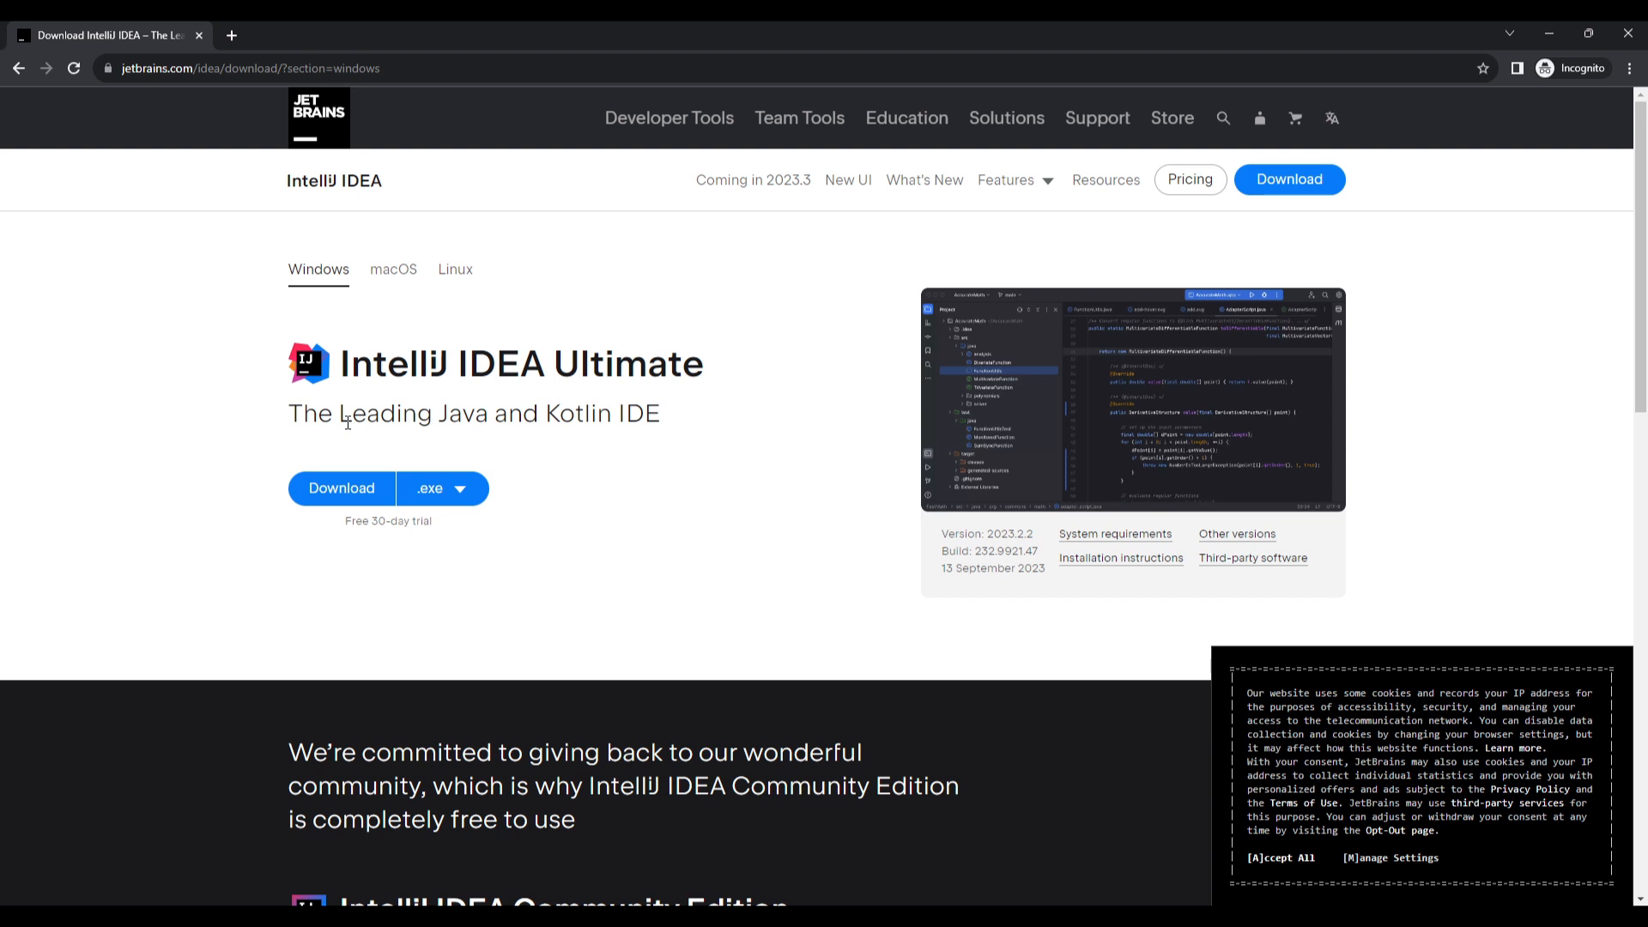
- Download the Windows .exe installer of IntelliJ IDEA Community Edition, save it as ideaIC-2023.2.2 in Downloads, and close the browser
drag(347, 521, 446, 519)
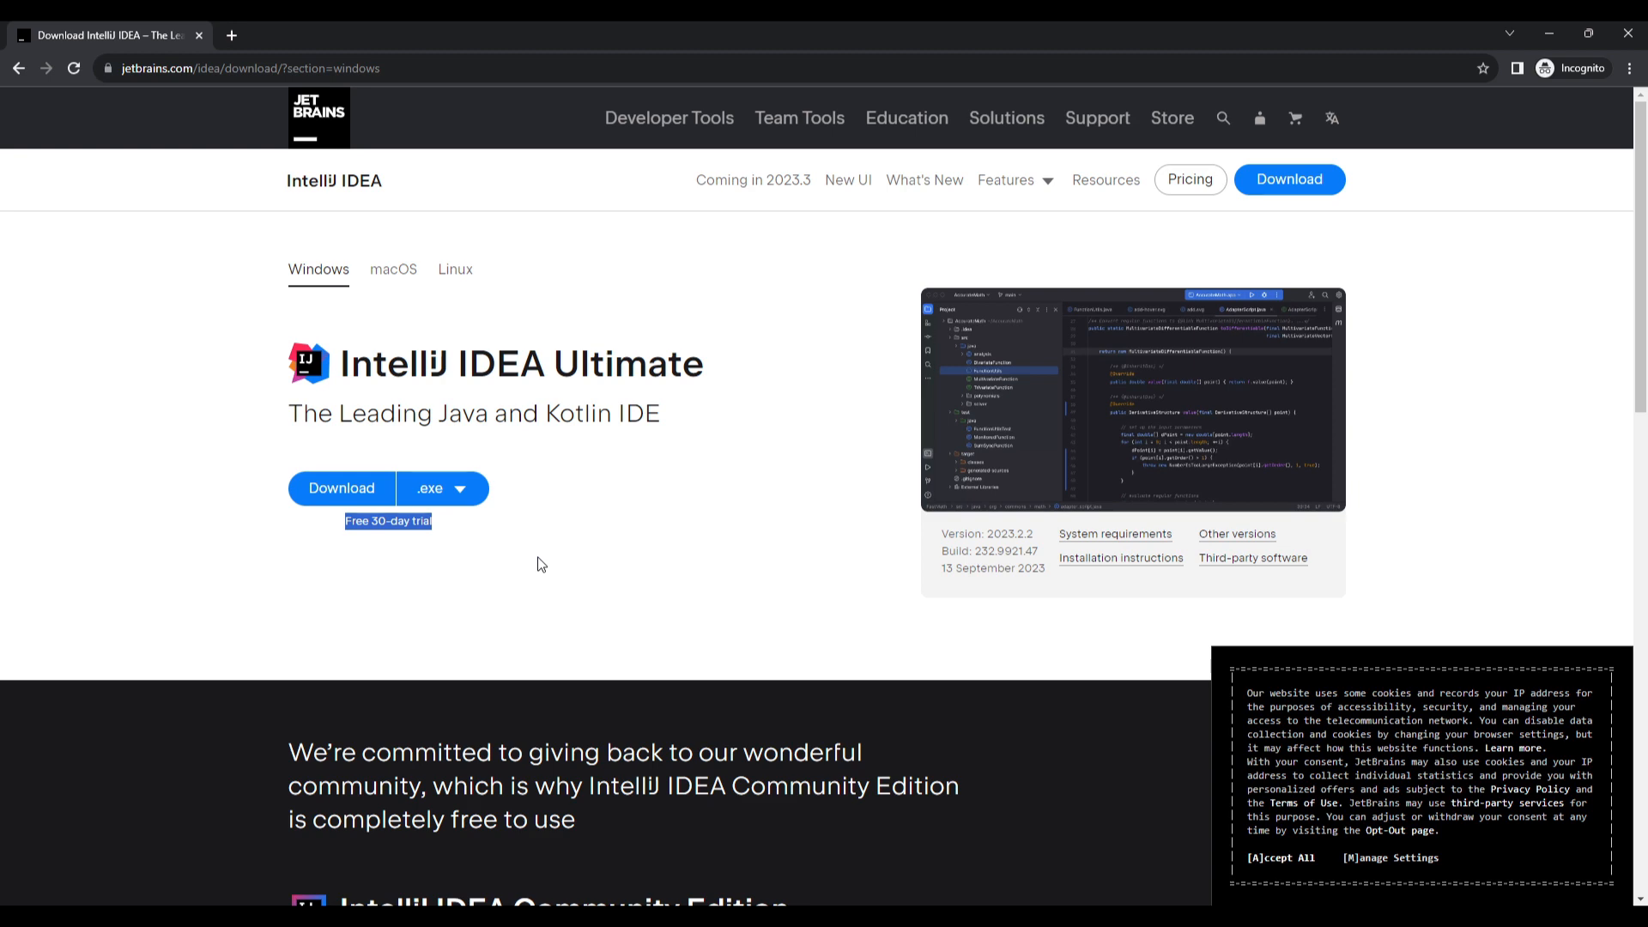
scroll(541, 564, down, 1)
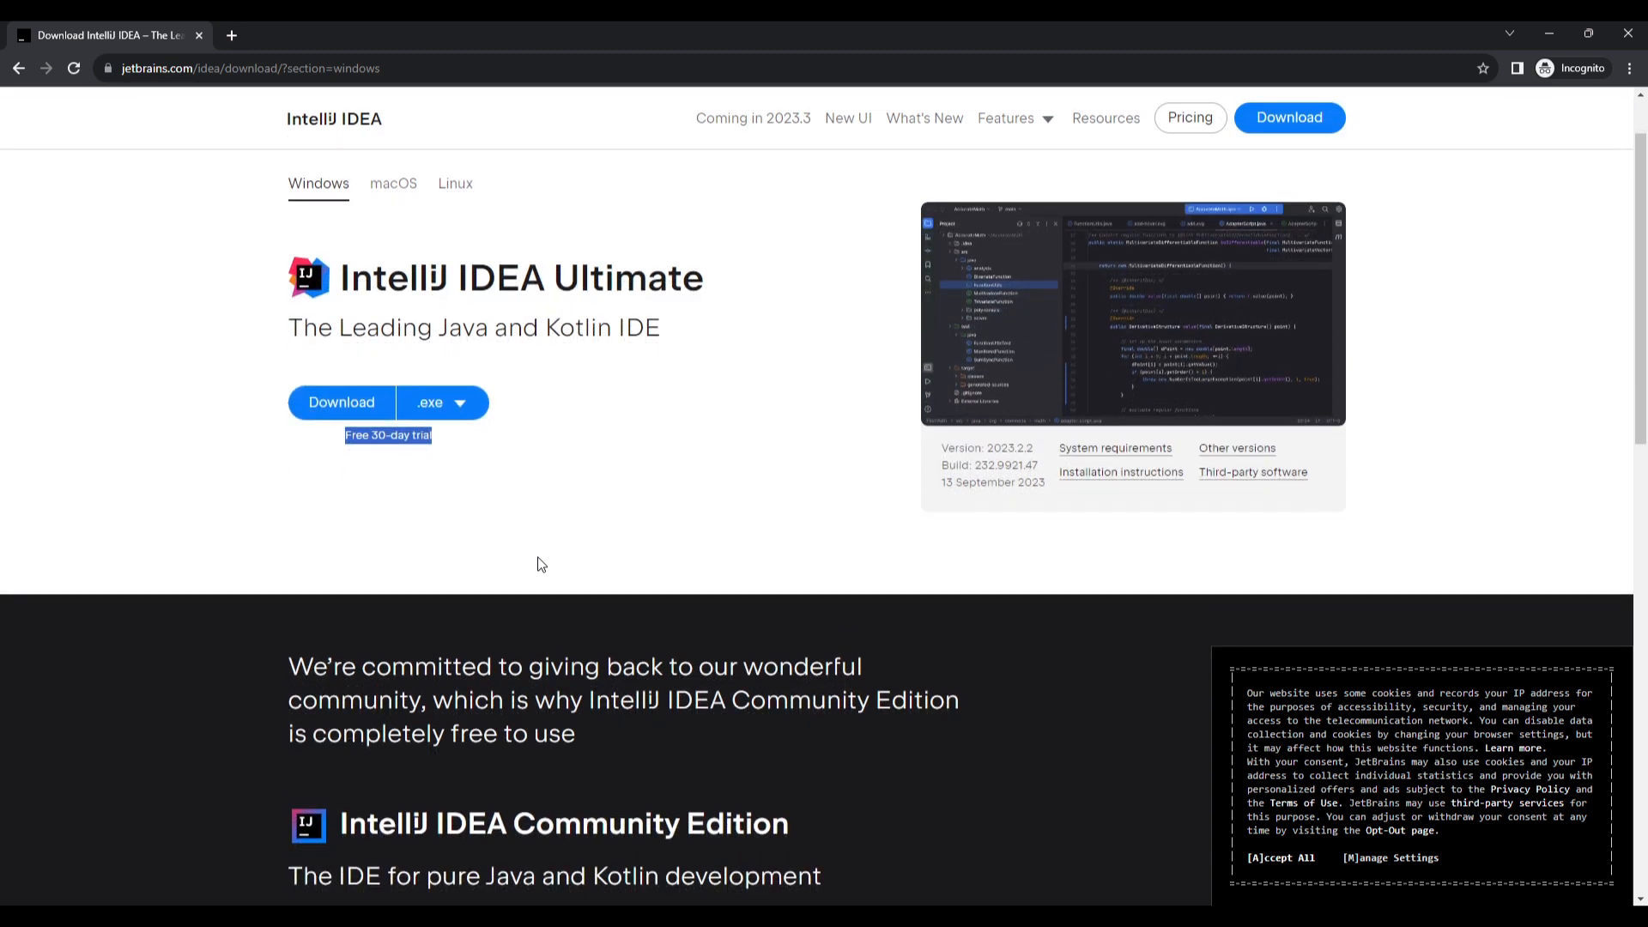
scroll(541, 564, down, 4)
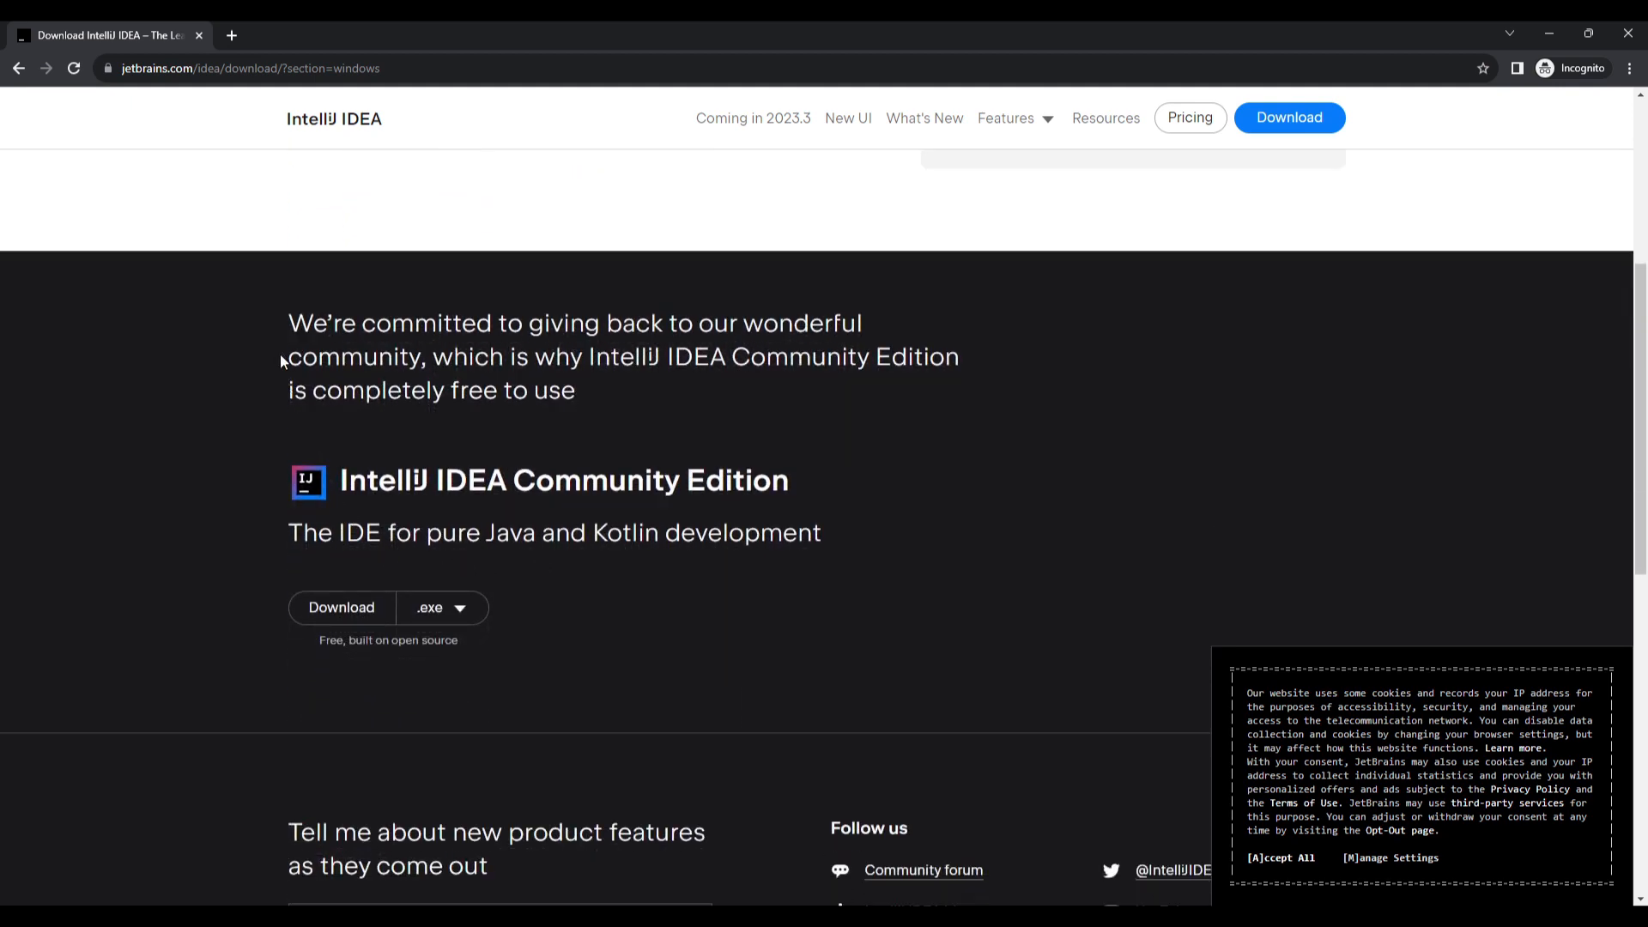
scroll(493, 523, down, 2)
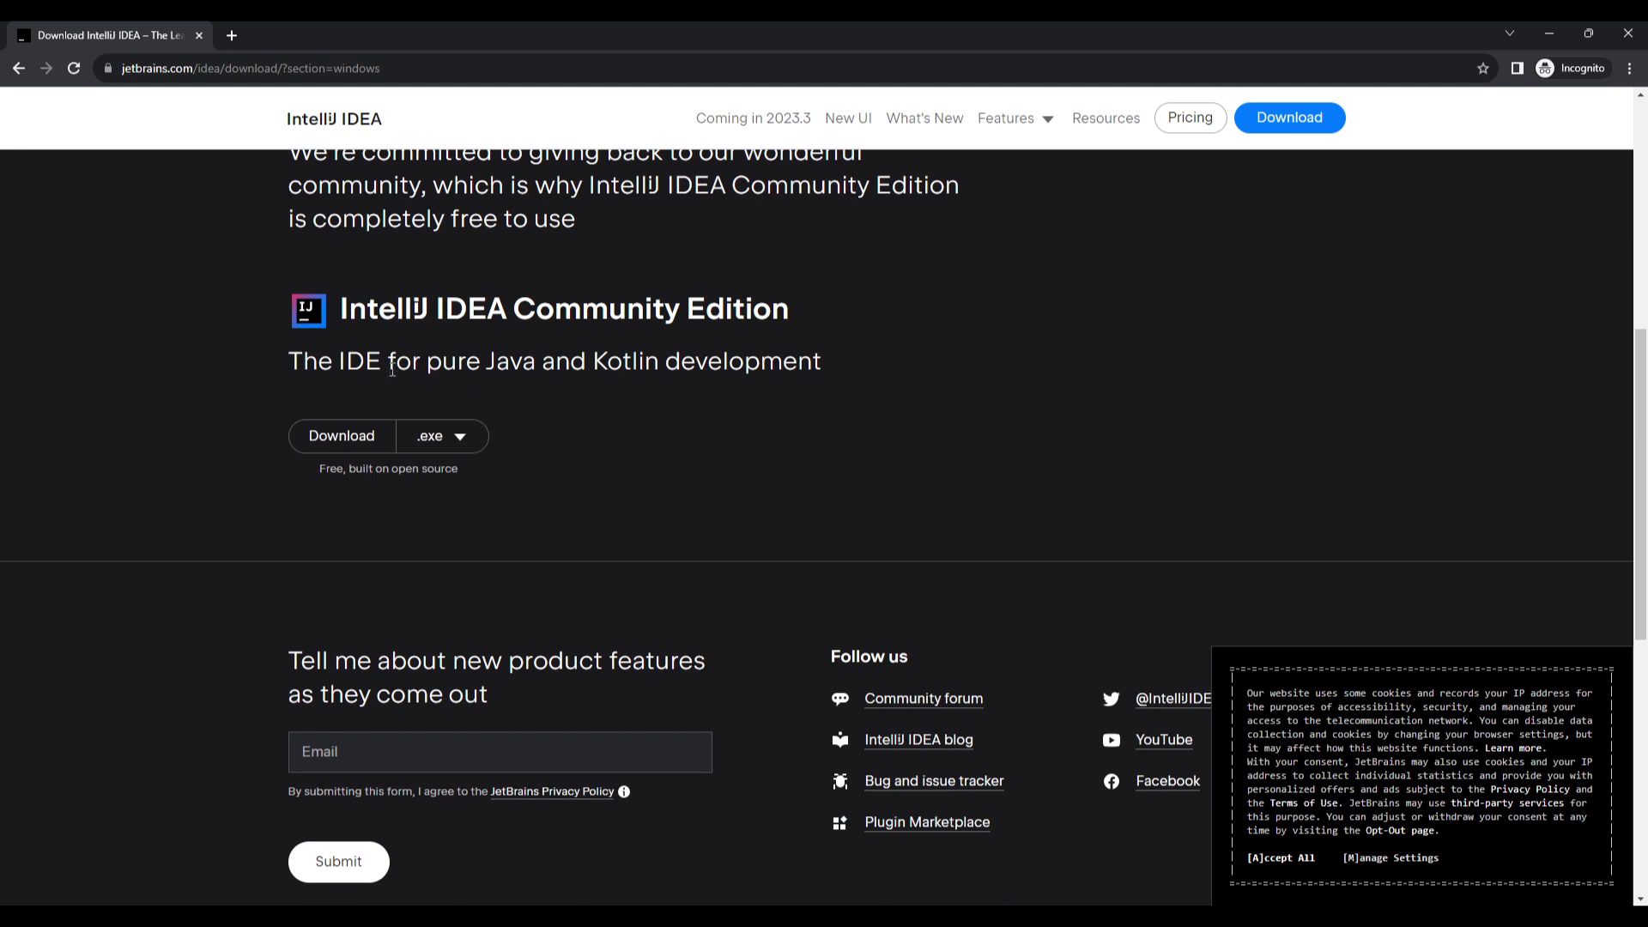
click(363, 438)
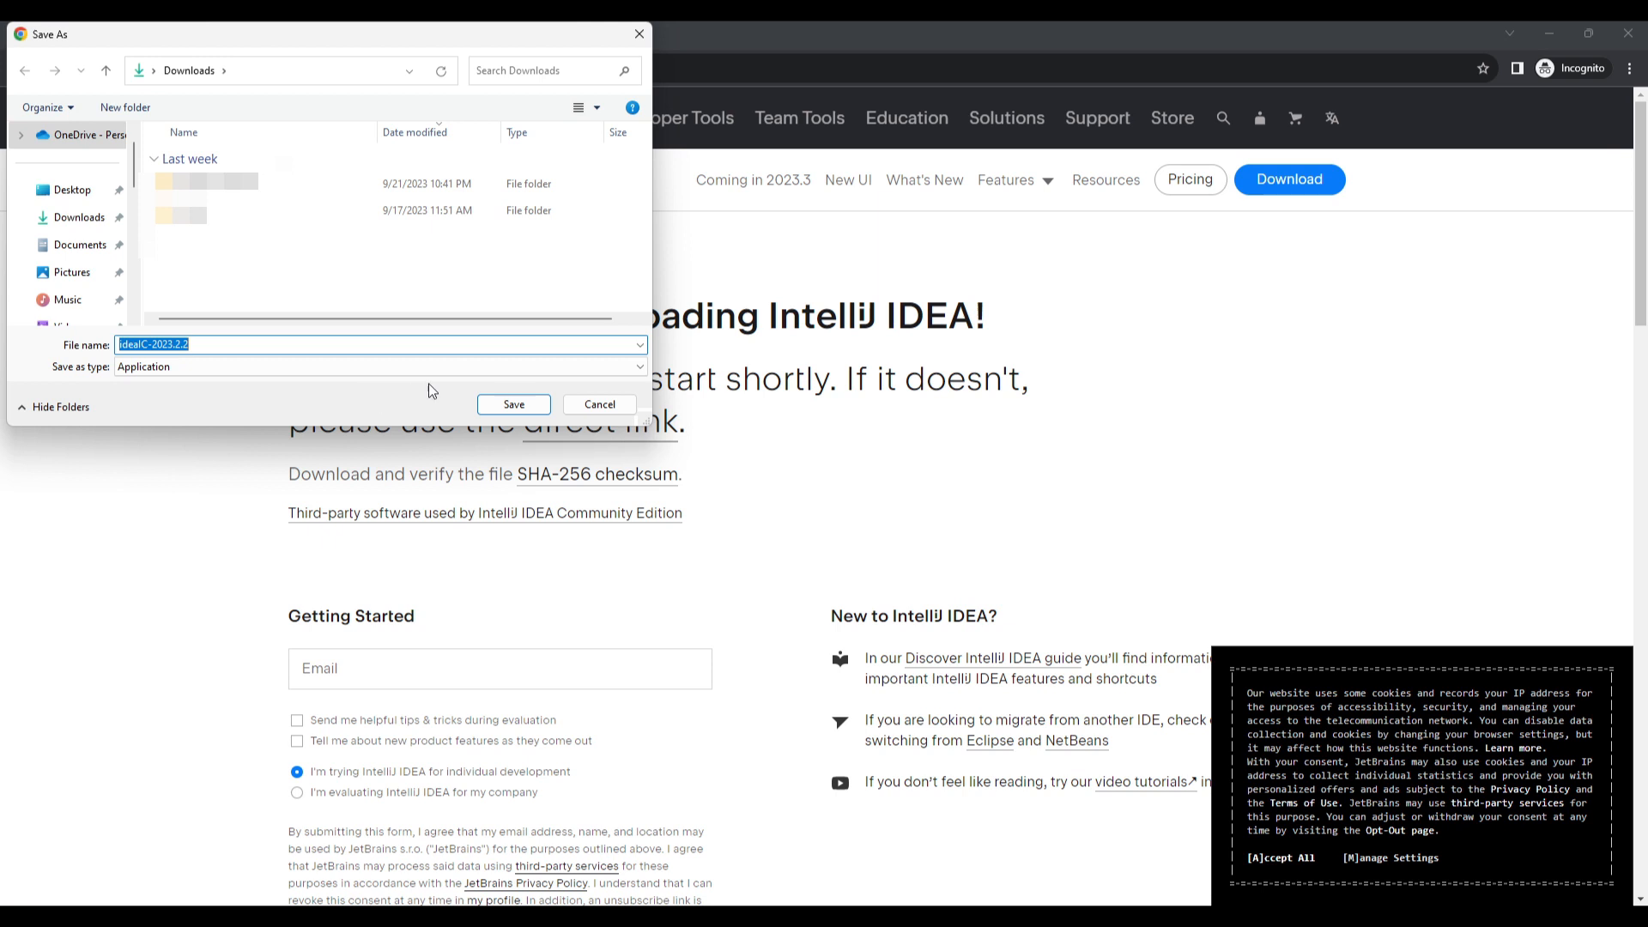
click(512, 404)
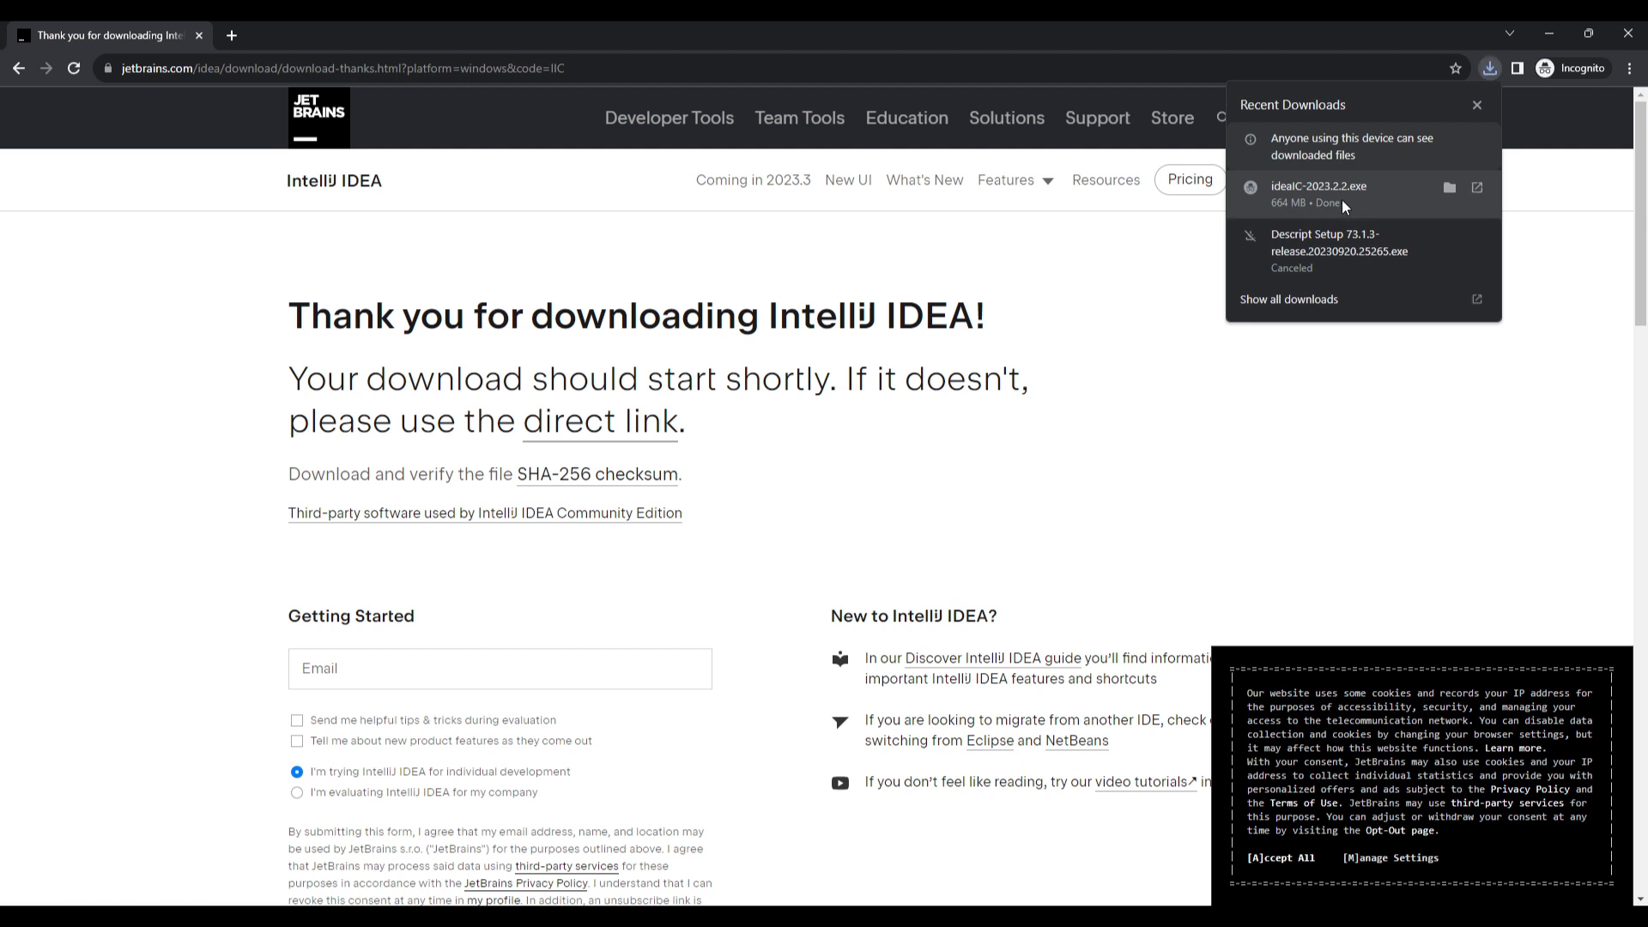
click(1619, 37)
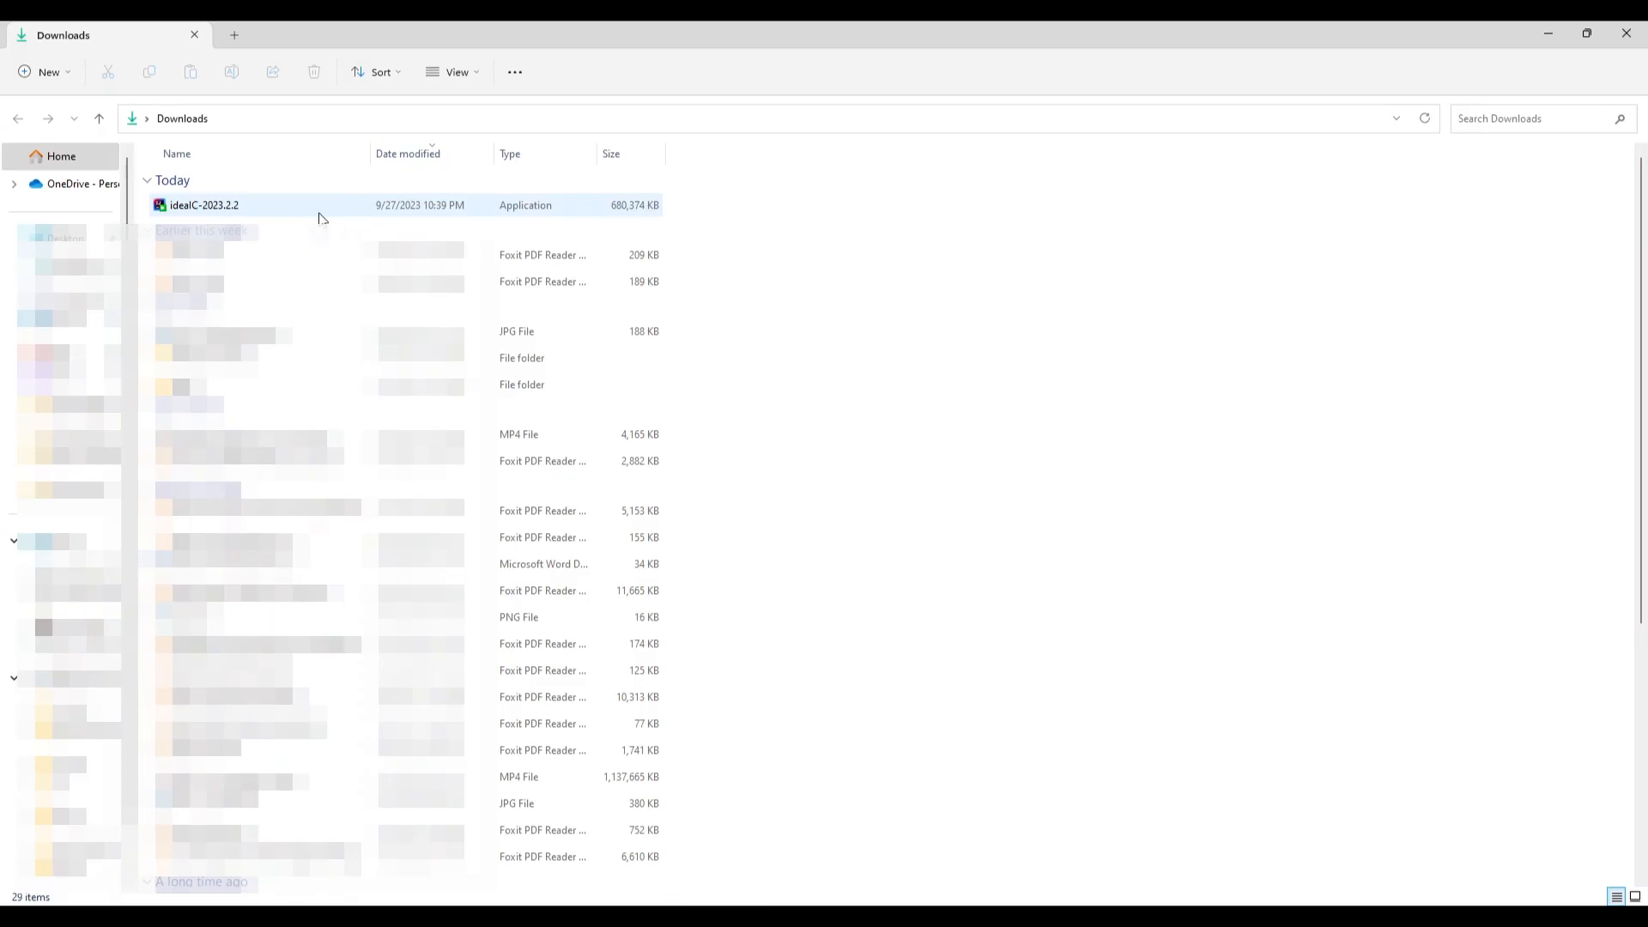
- Run the ideaIC-2023.2.2 installer from the Downloads folder and accept the default destination folder
click(209, 217)
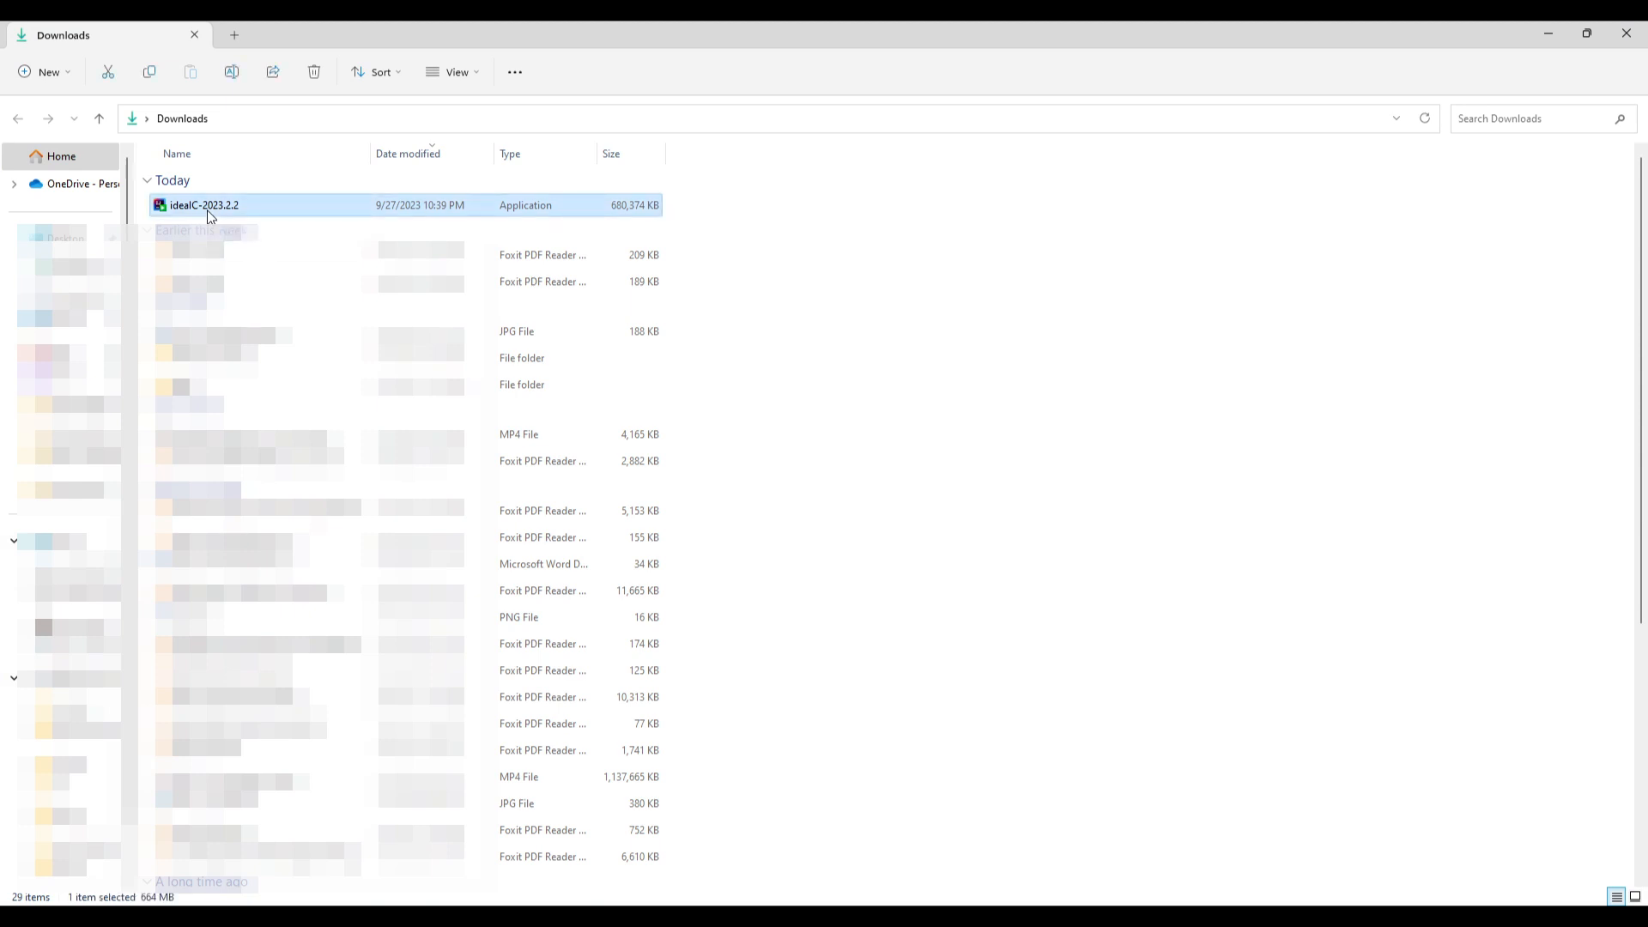
double_click(215, 207)
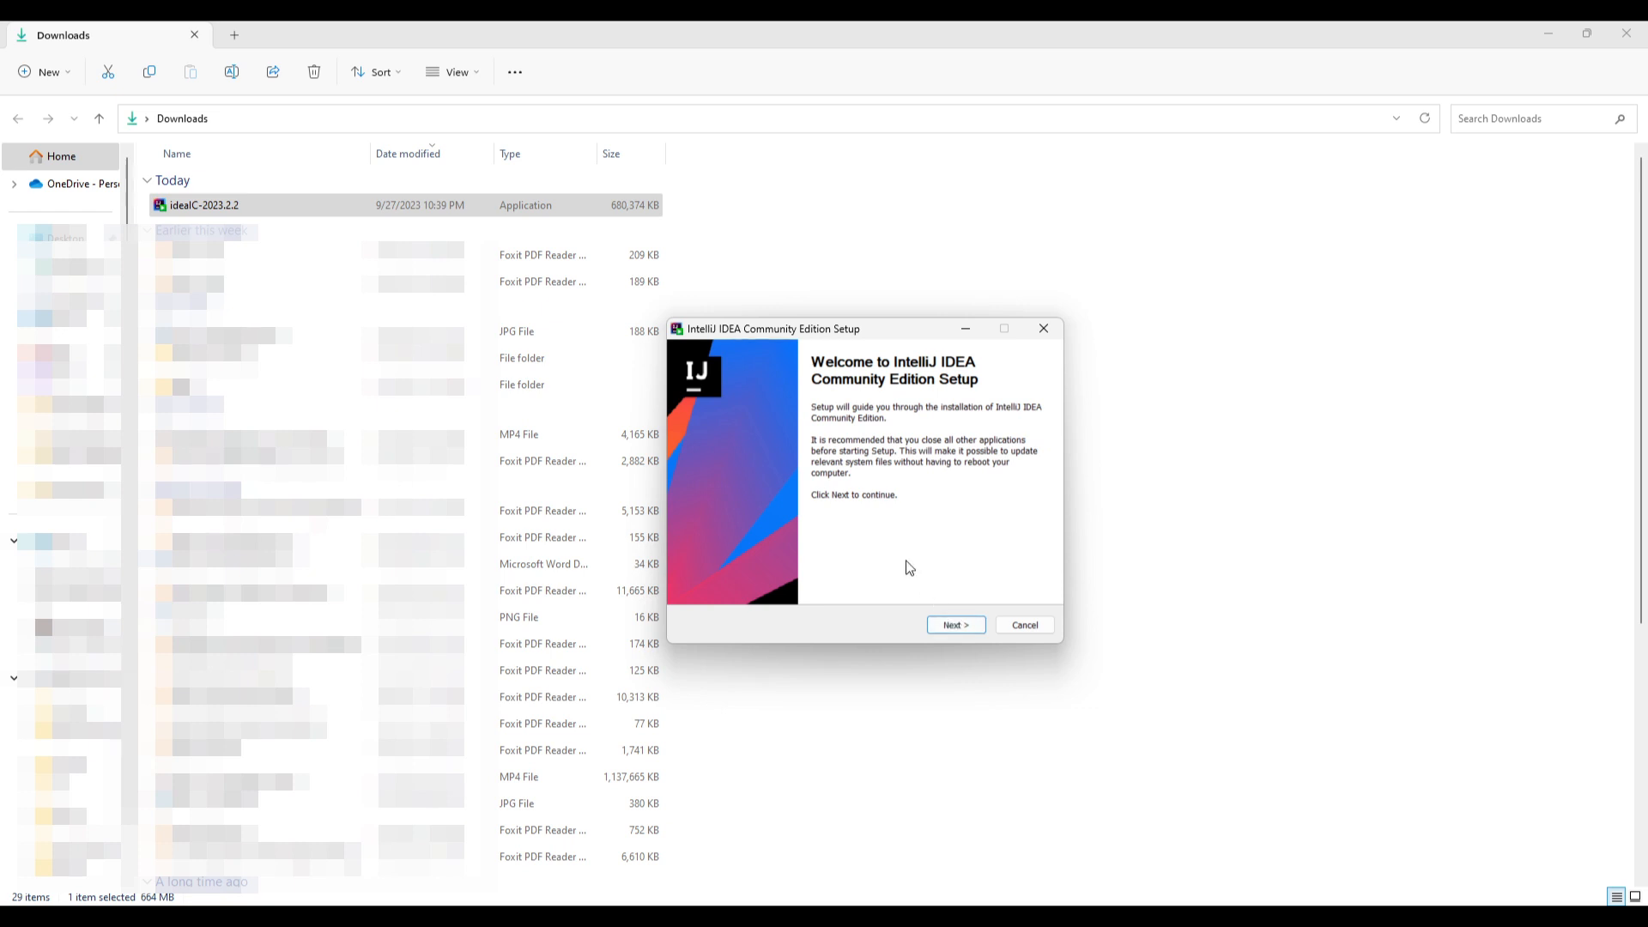
click(966, 631)
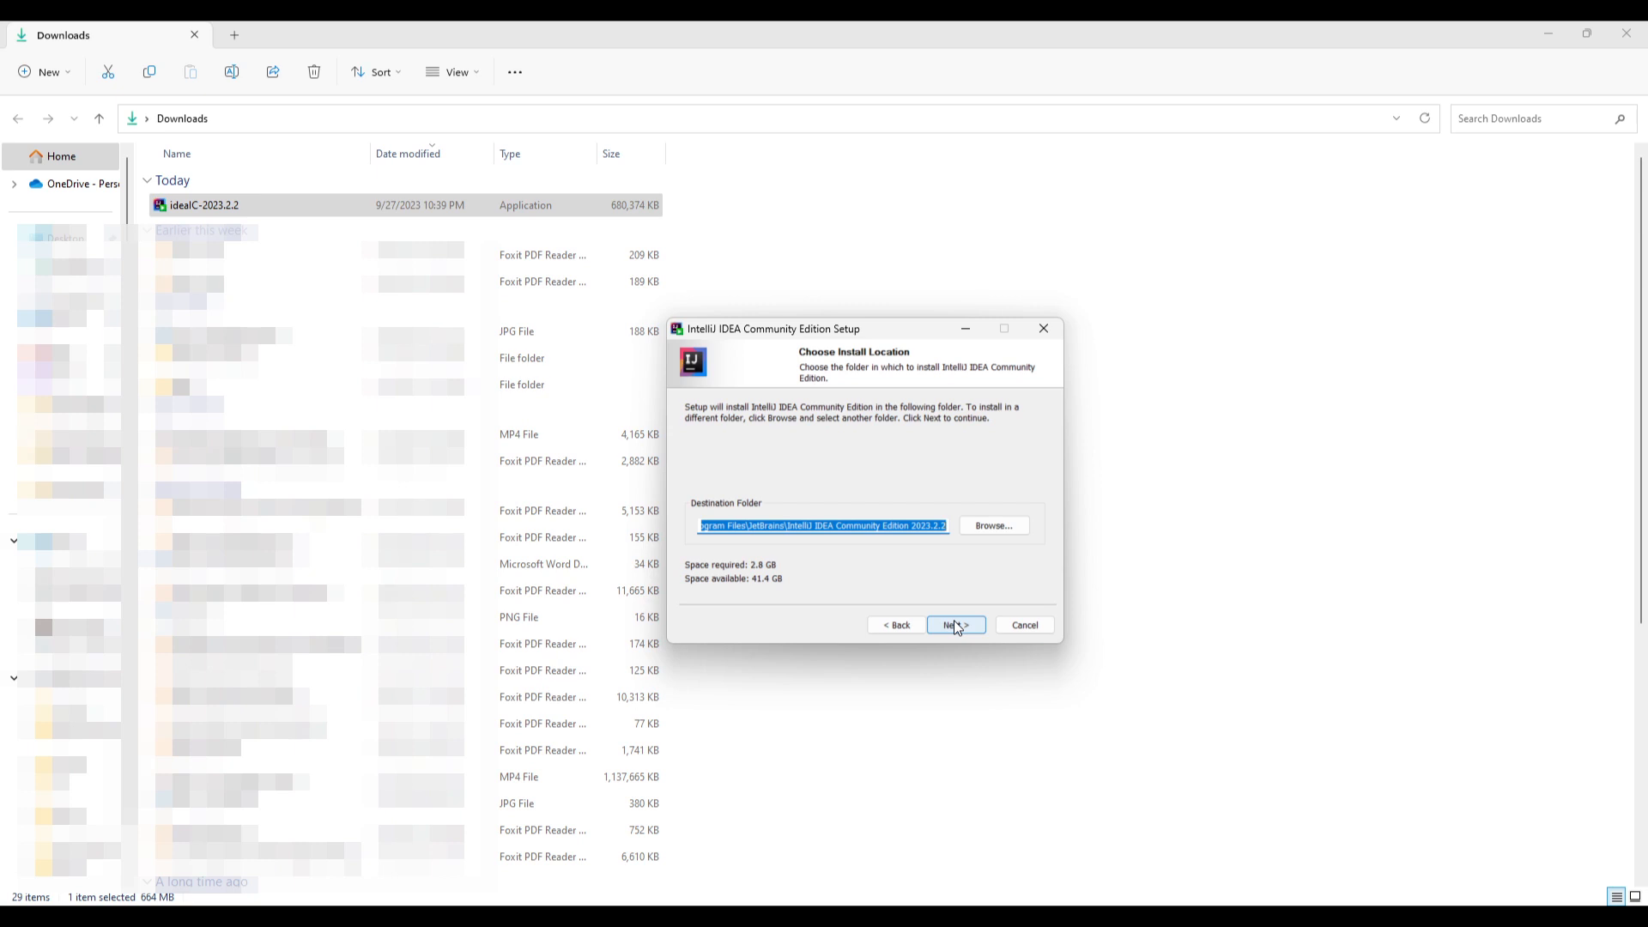
click(994, 526)
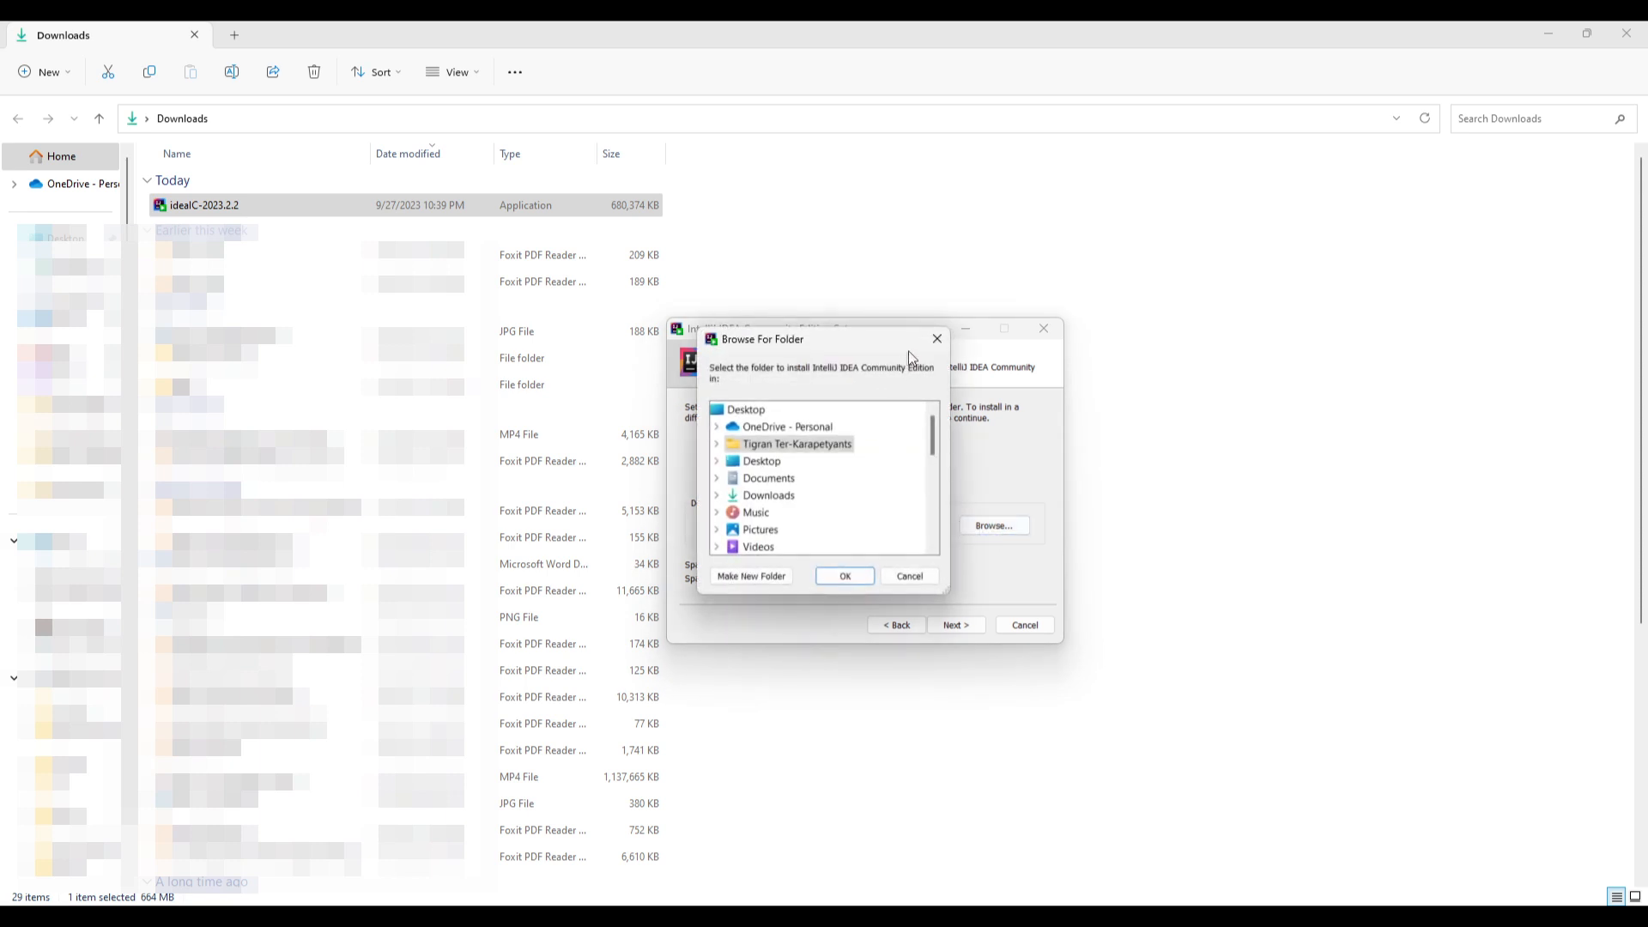
click(935, 344)
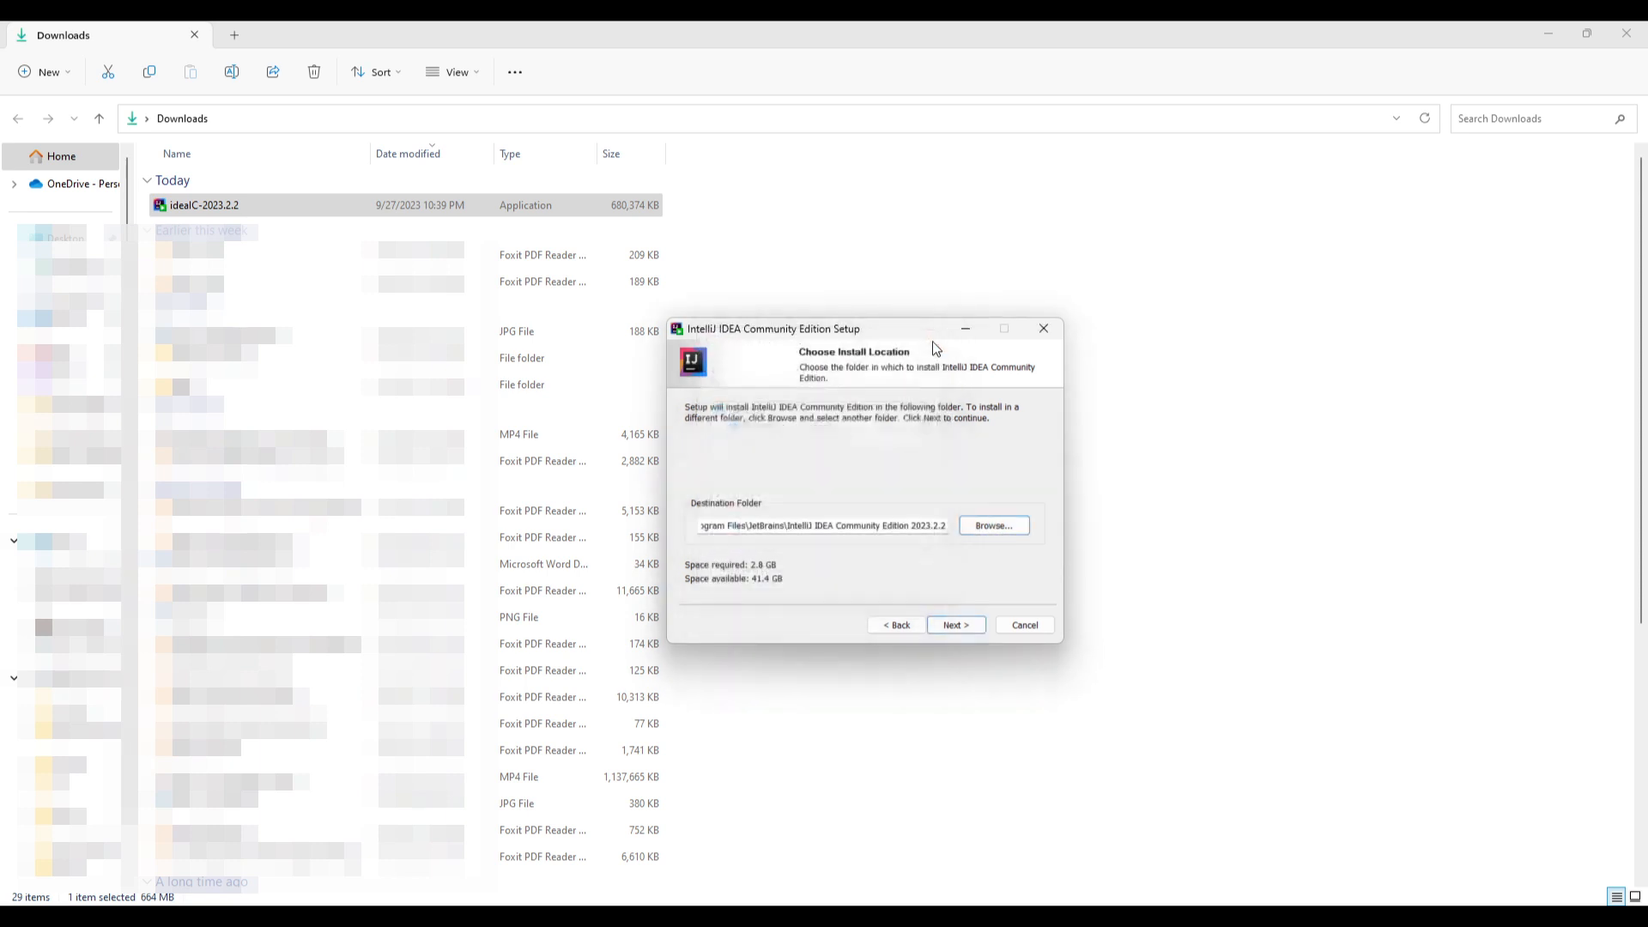
click(958, 623)
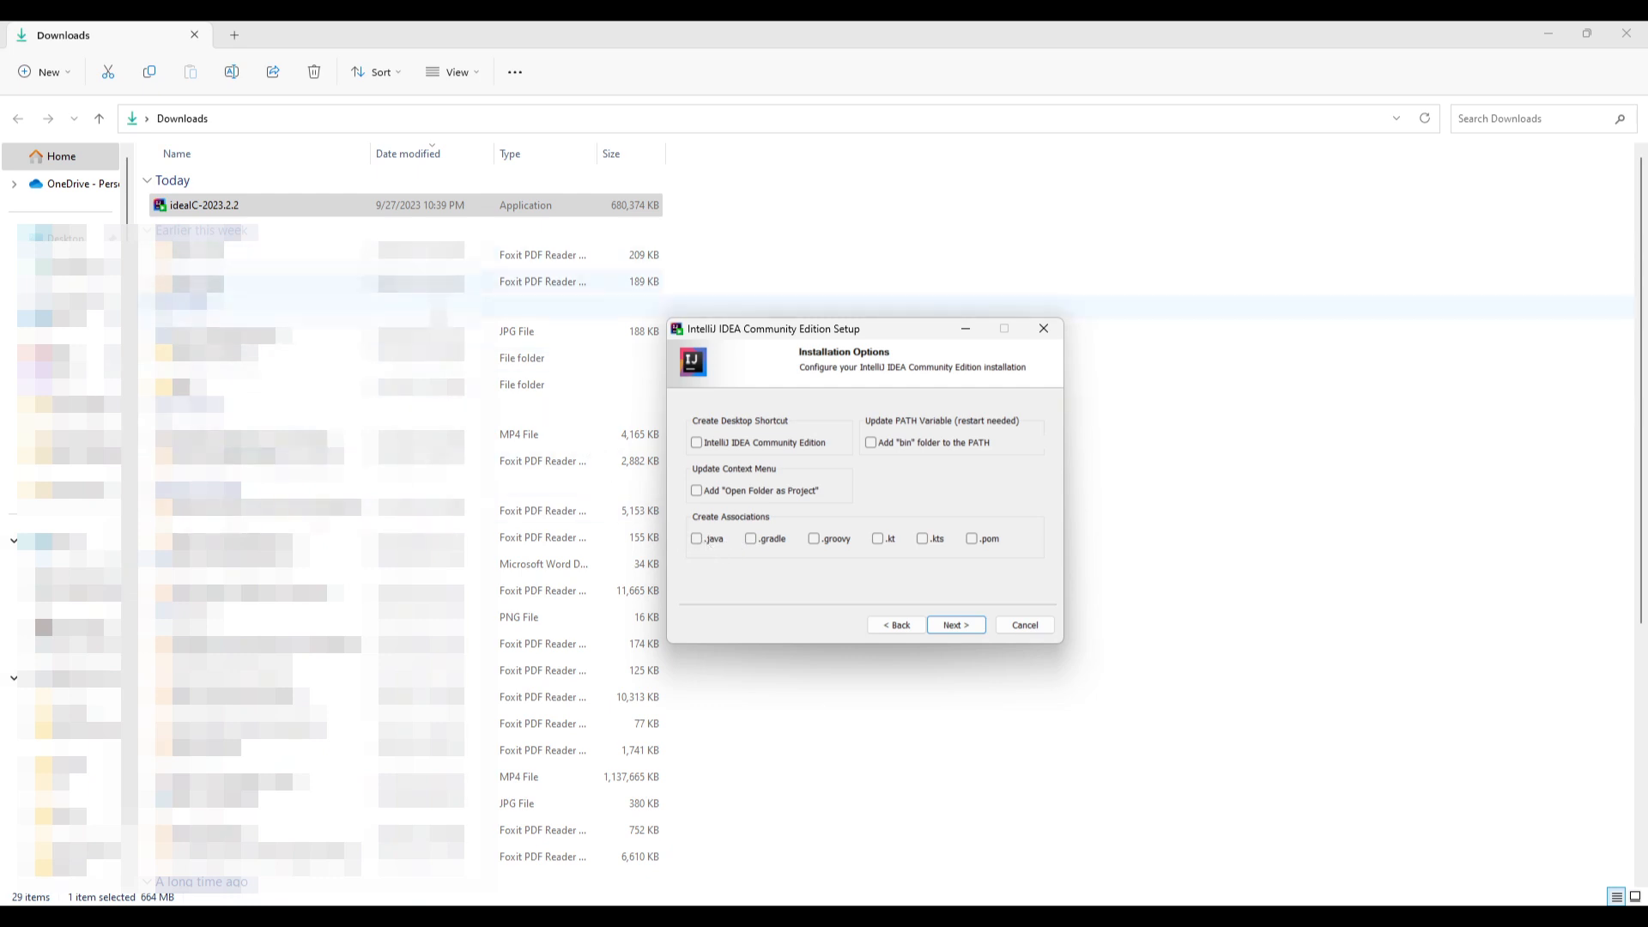
- Install with all installation options unchecked and the JetBrains Start Menu folder, and finish setup with Run IntelliJ IDEA Community Edition enabled
click(970, 629)
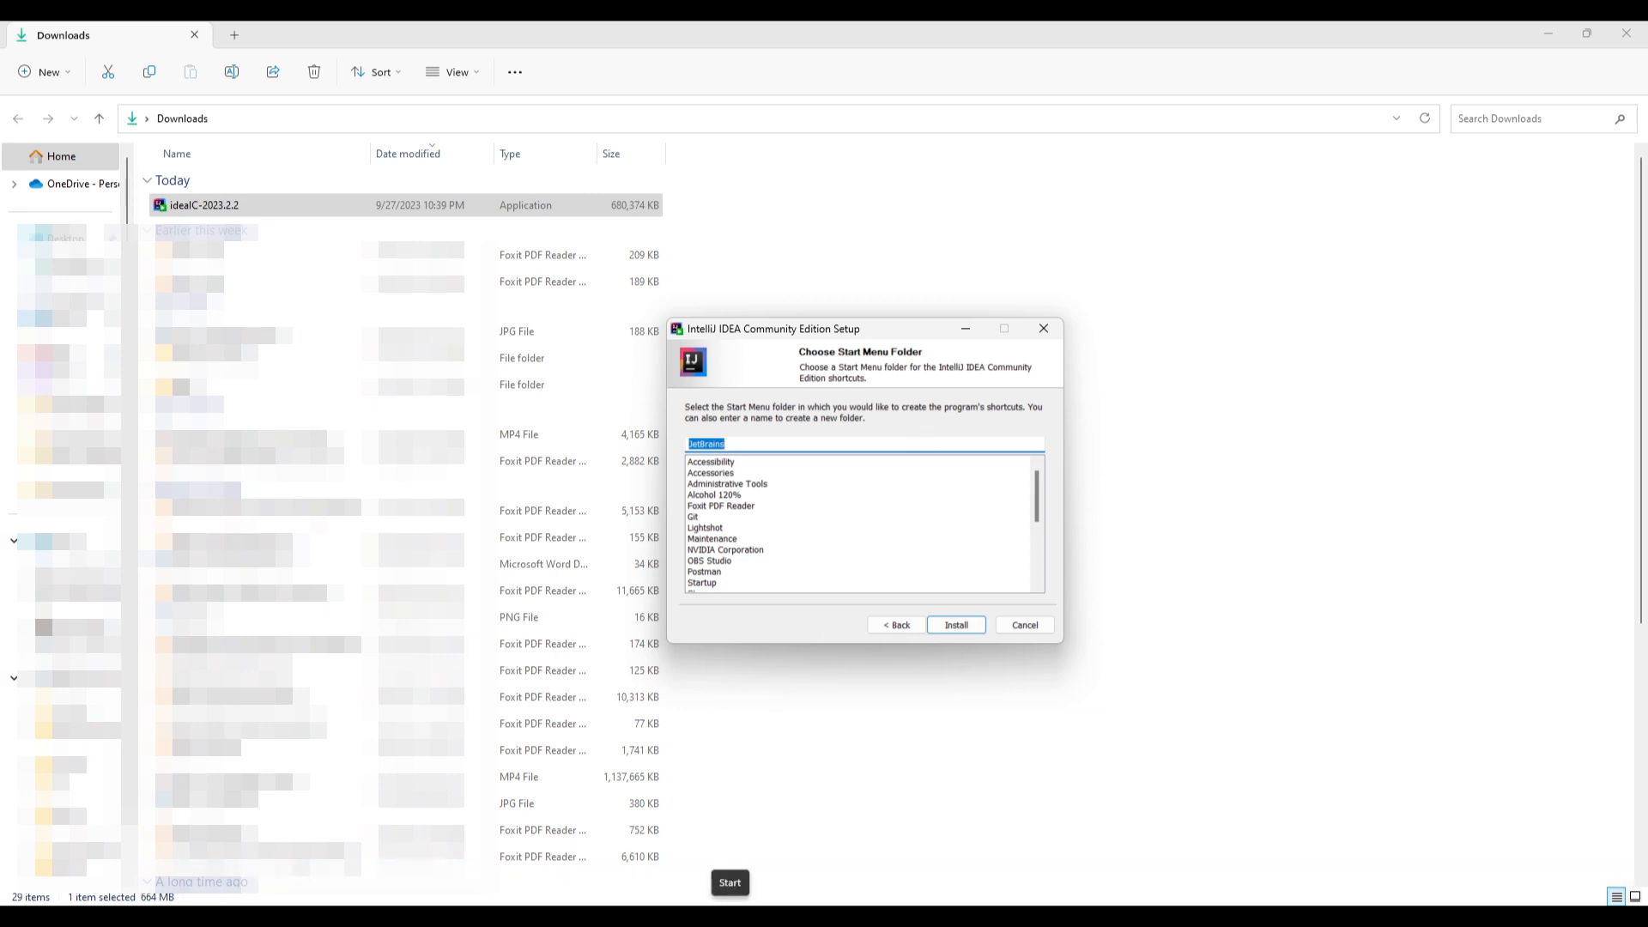
click(951, 627)
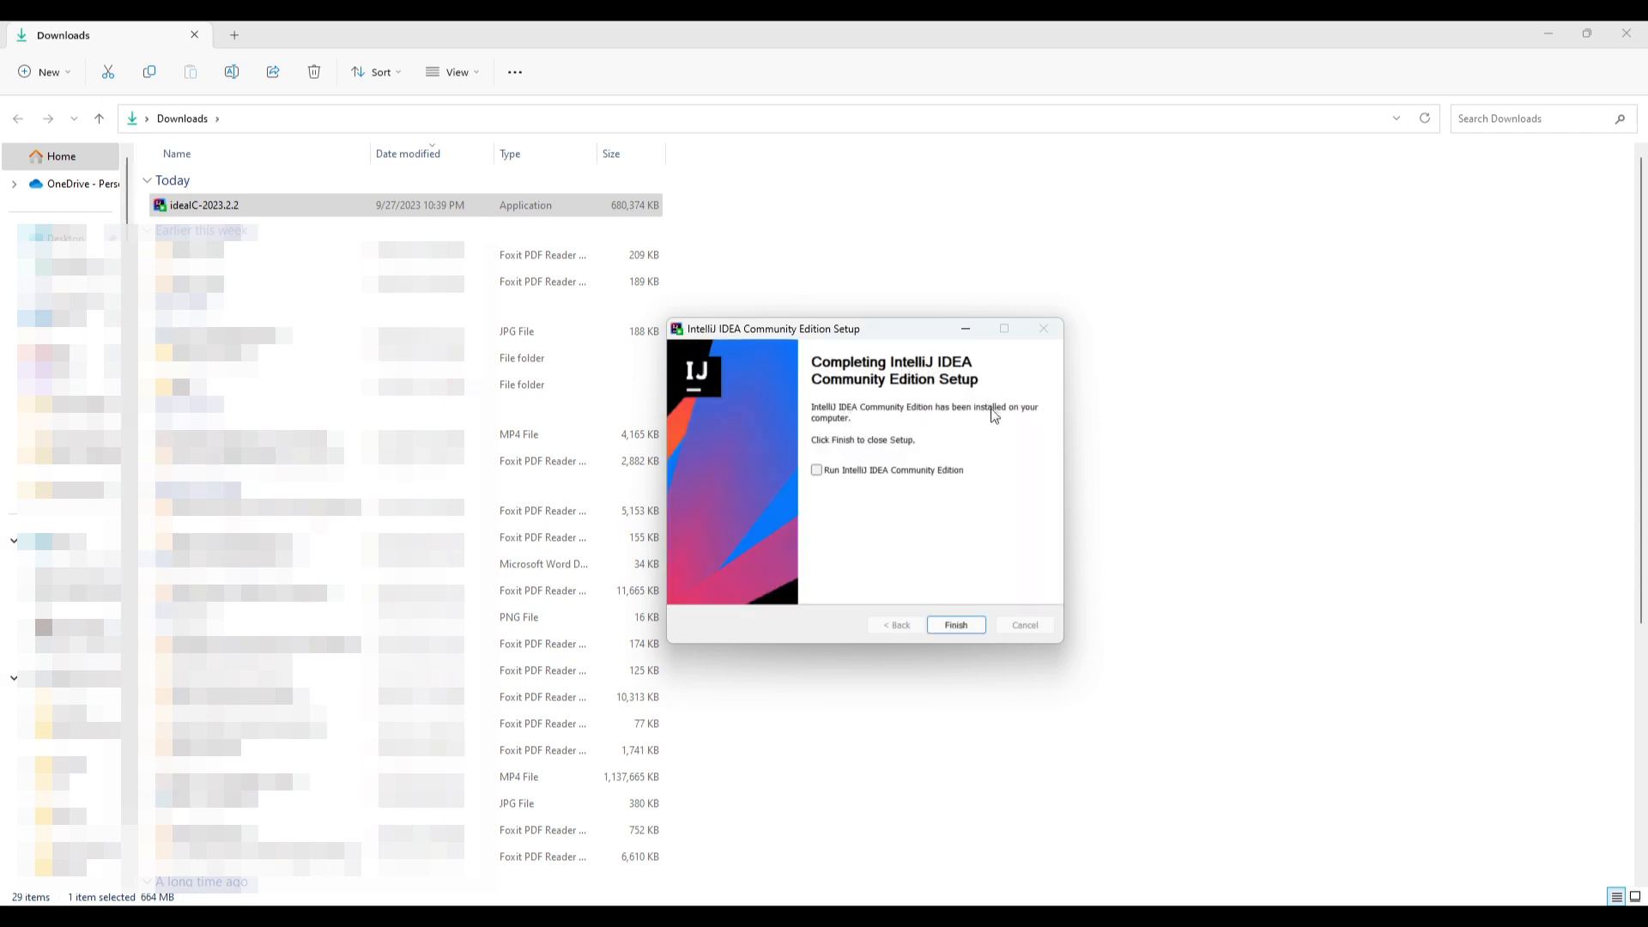
click(817, 472)
click(968, 625)
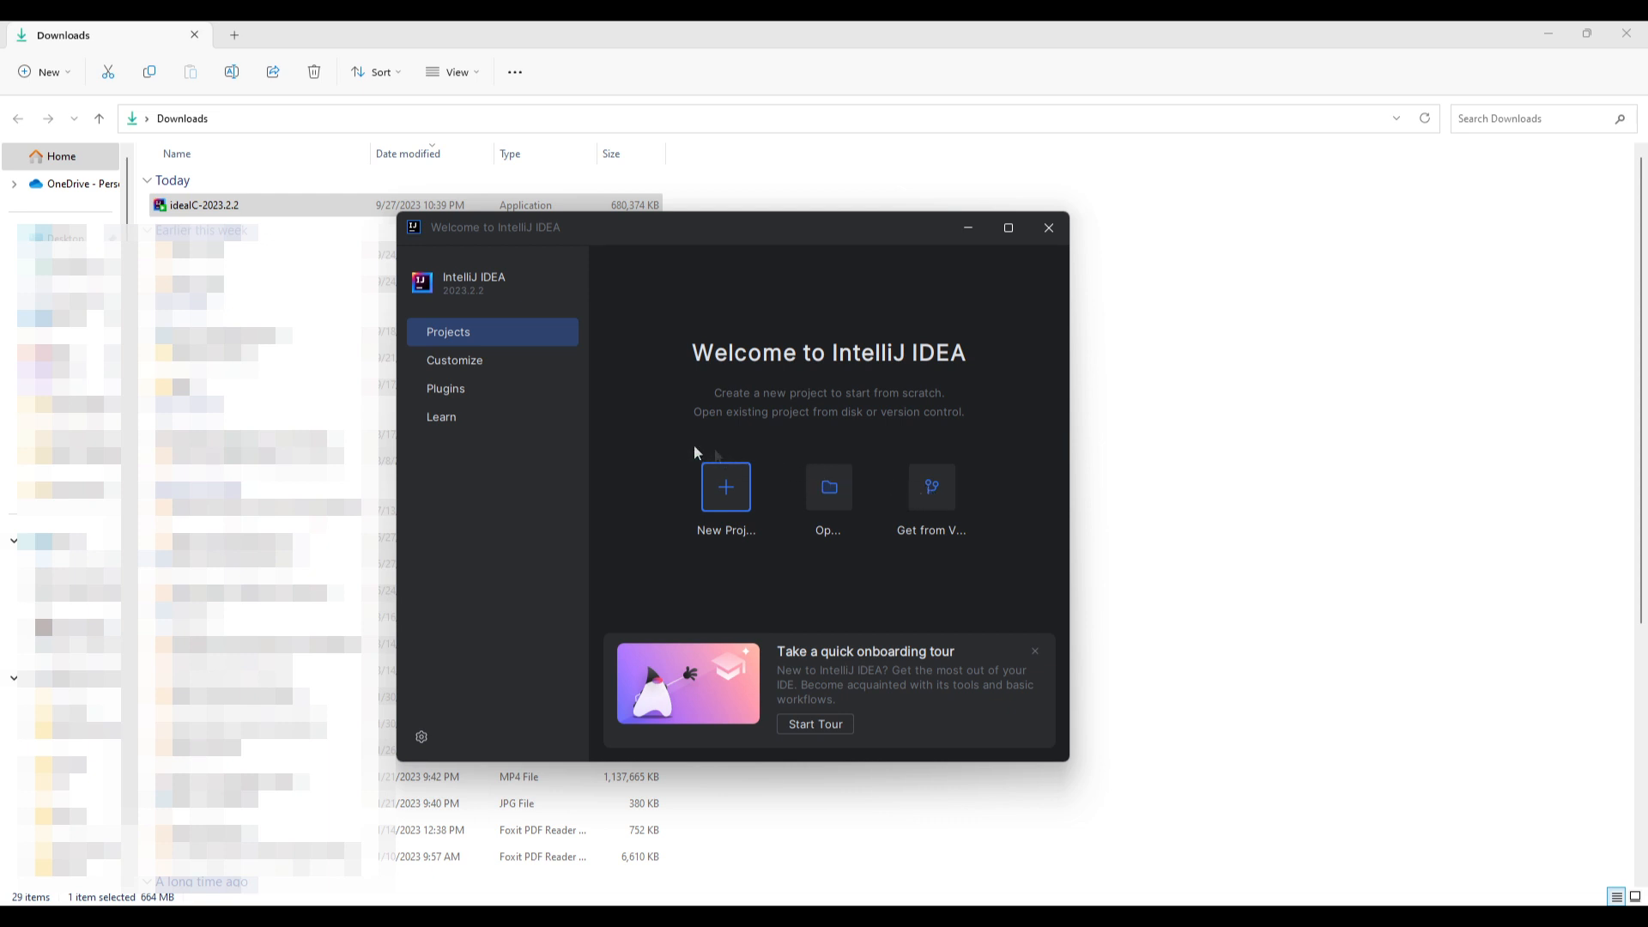
- Try the Light color theme in the Customize settings and switch back to Dark
click(528, 368)
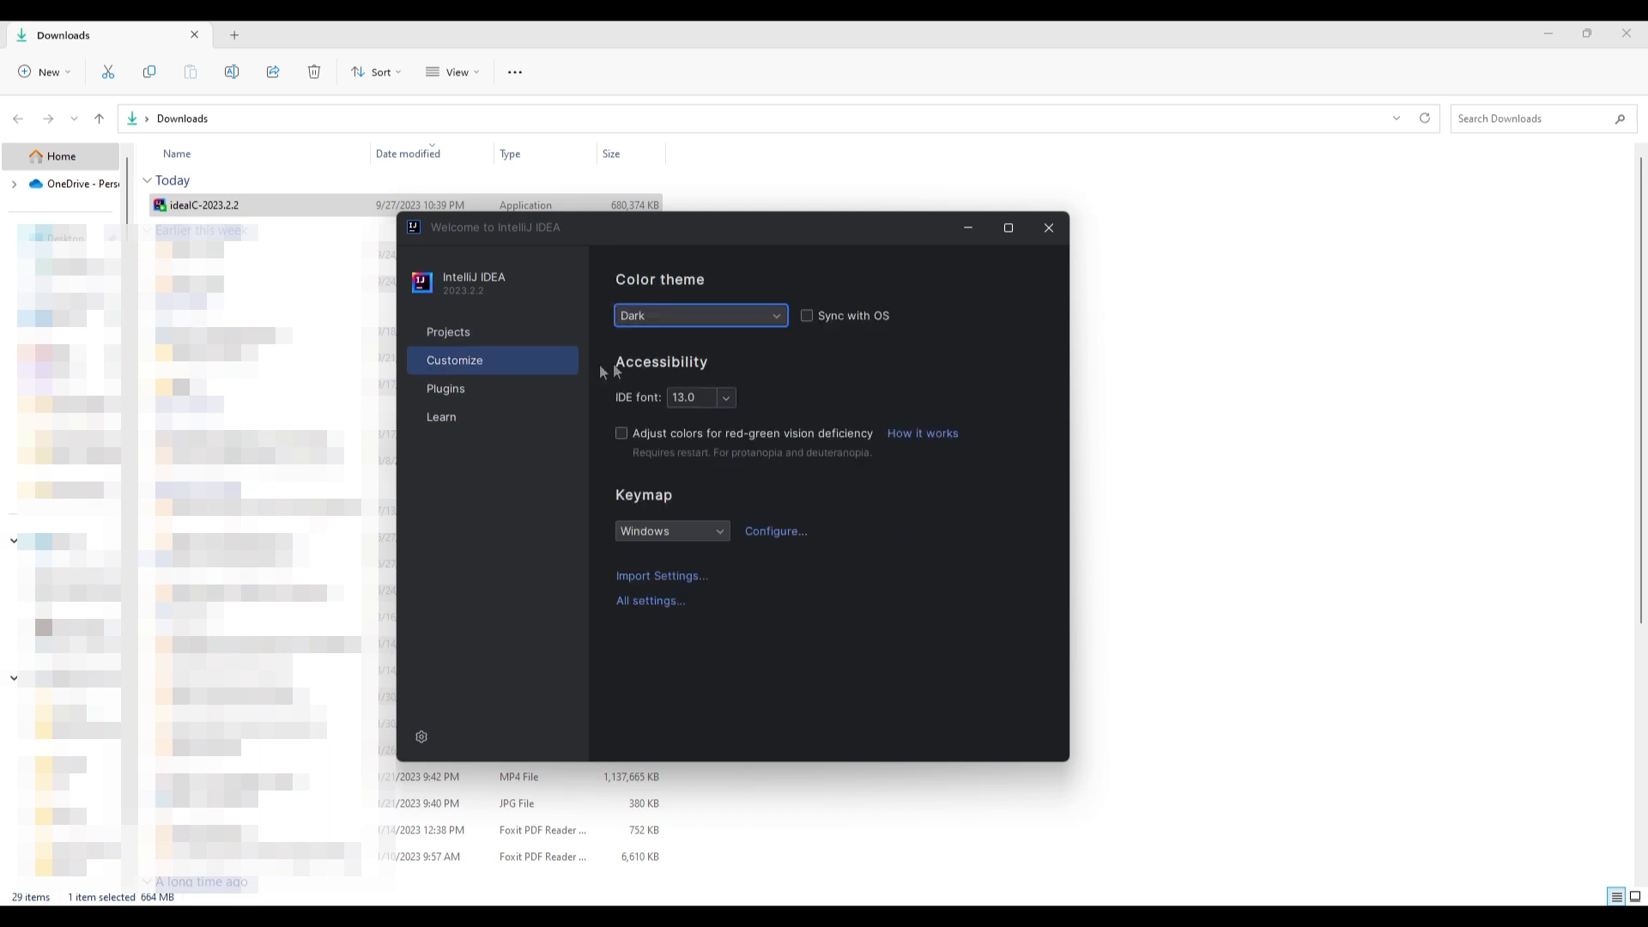
click(778, 319)
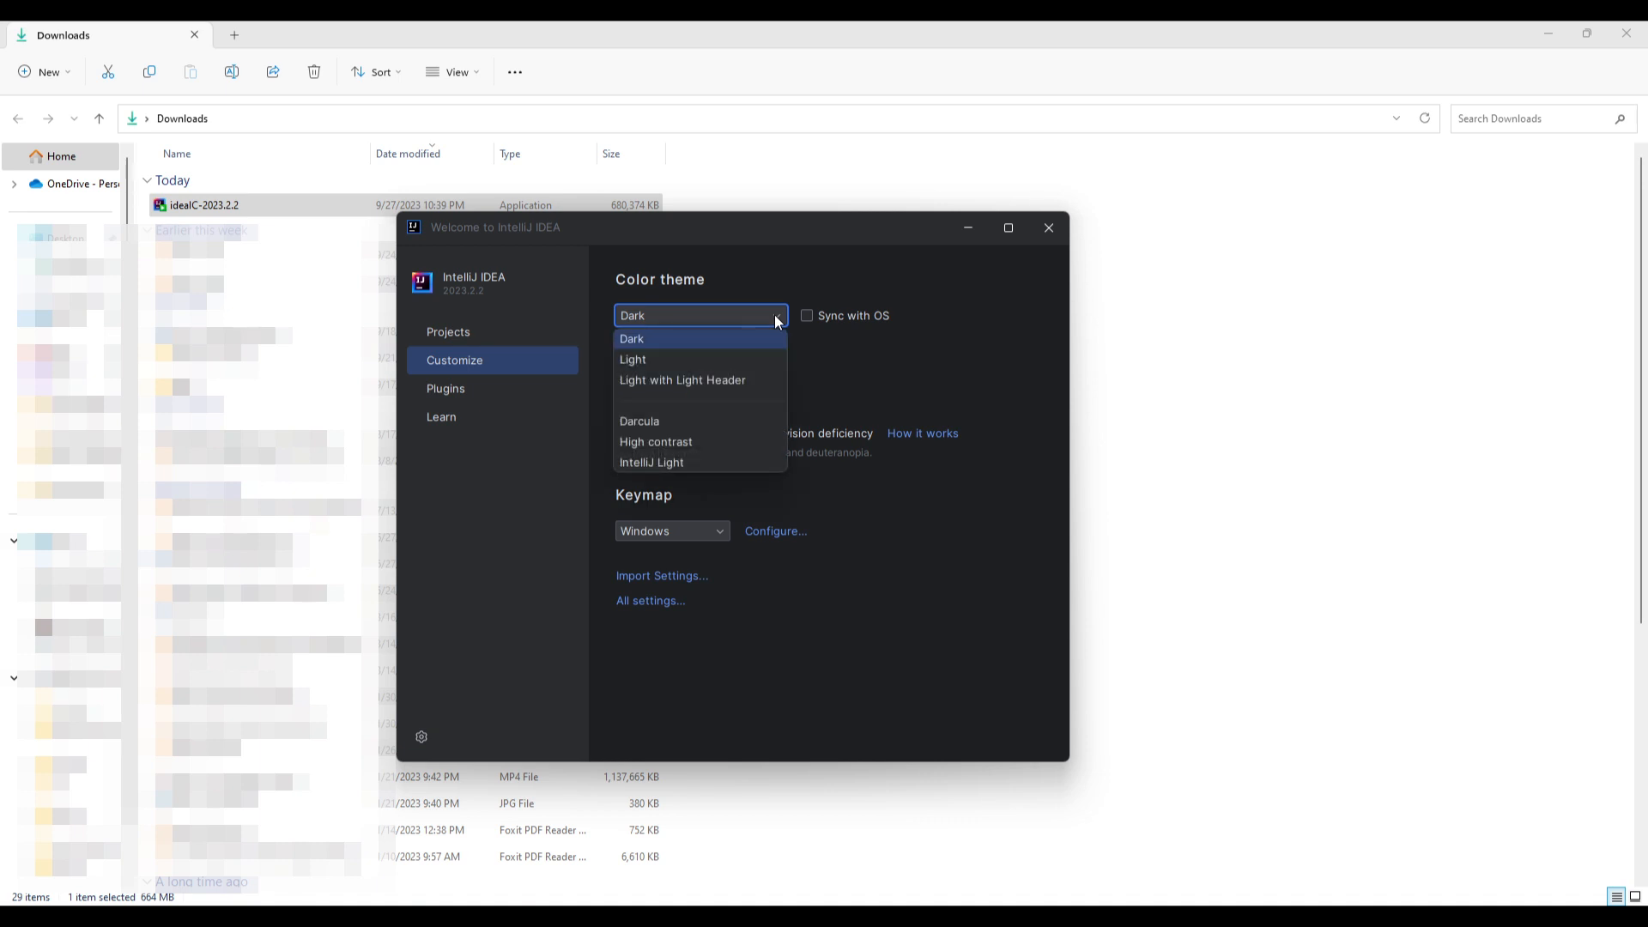
click(736, 359)
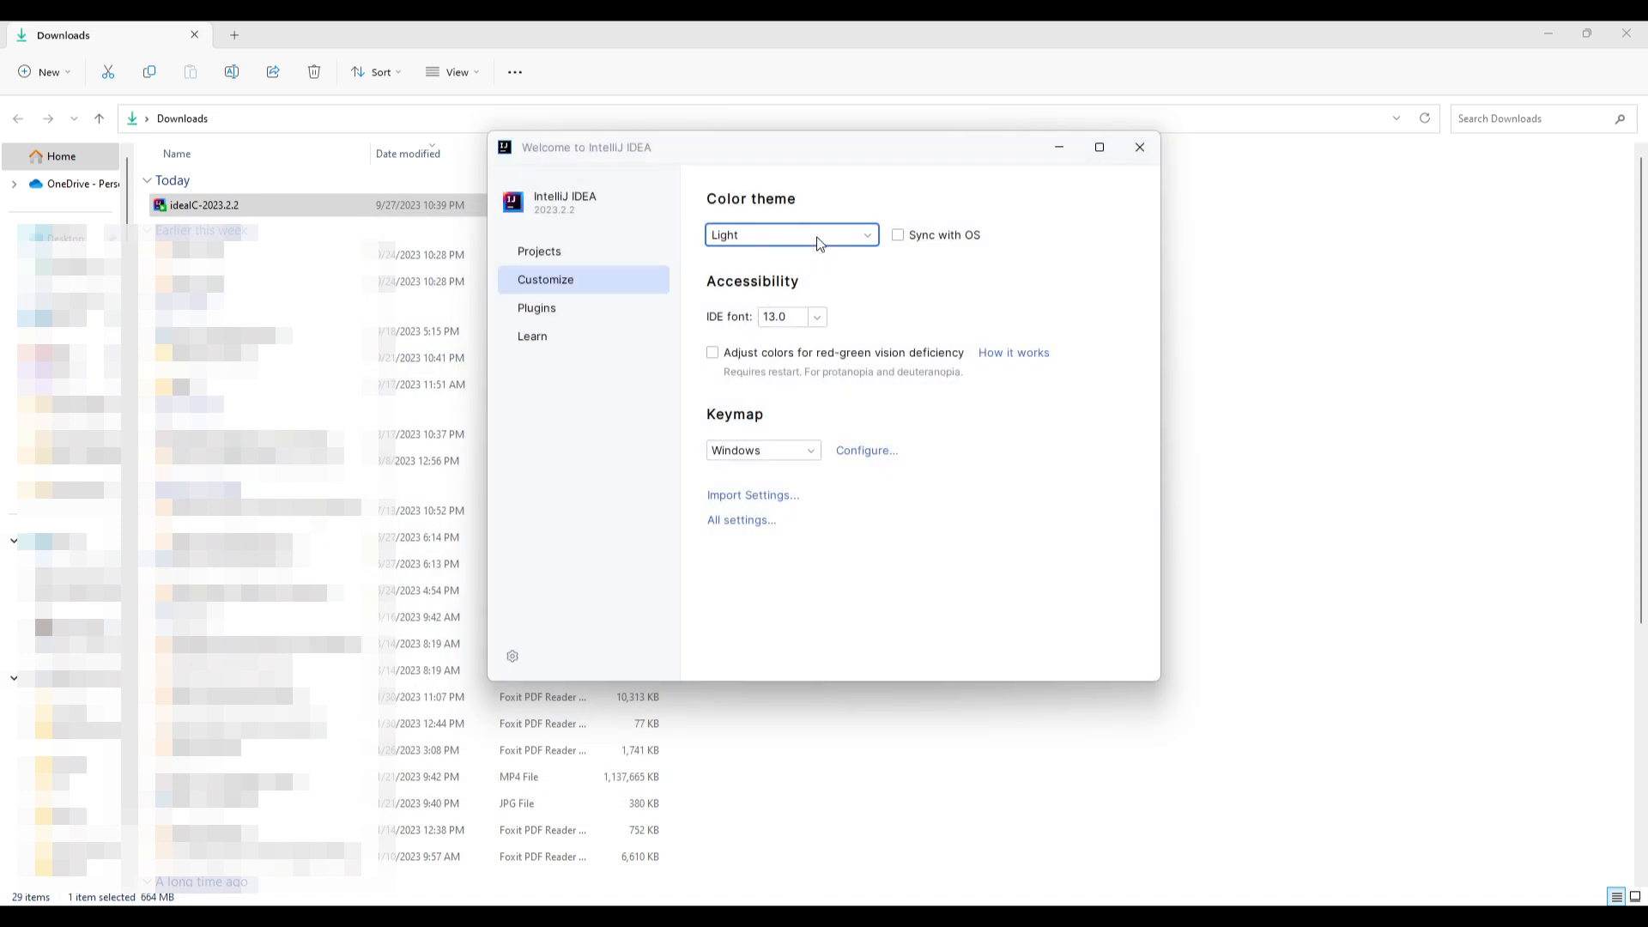
click(819, 242)
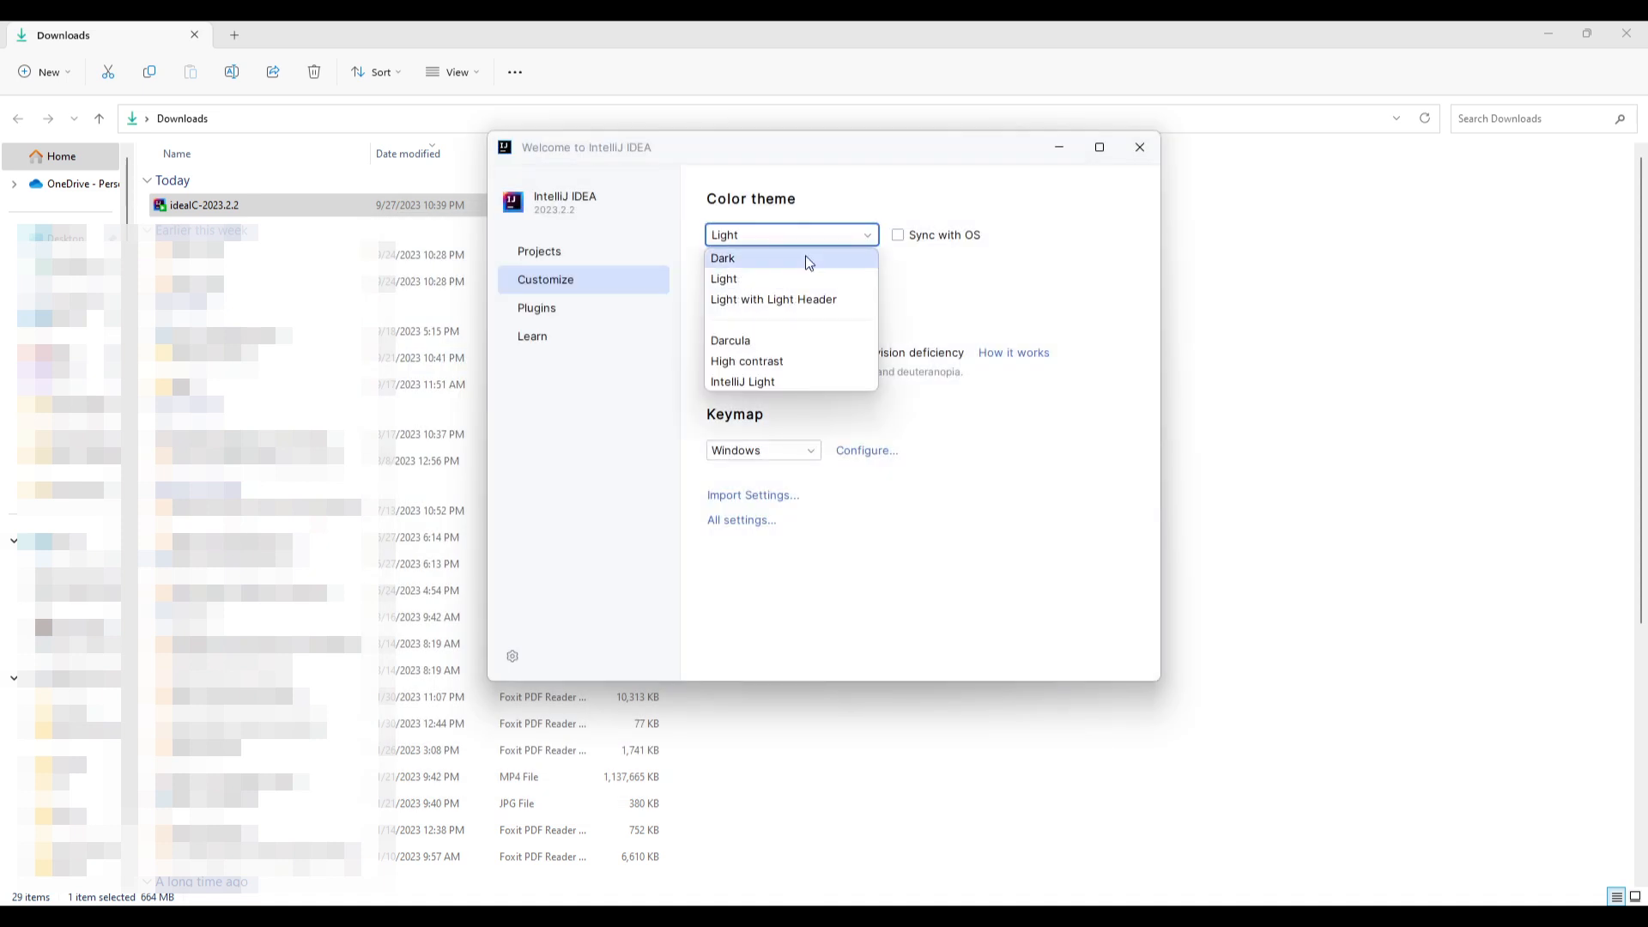
click(806, 258)
drag(819, 151, 818, 202)
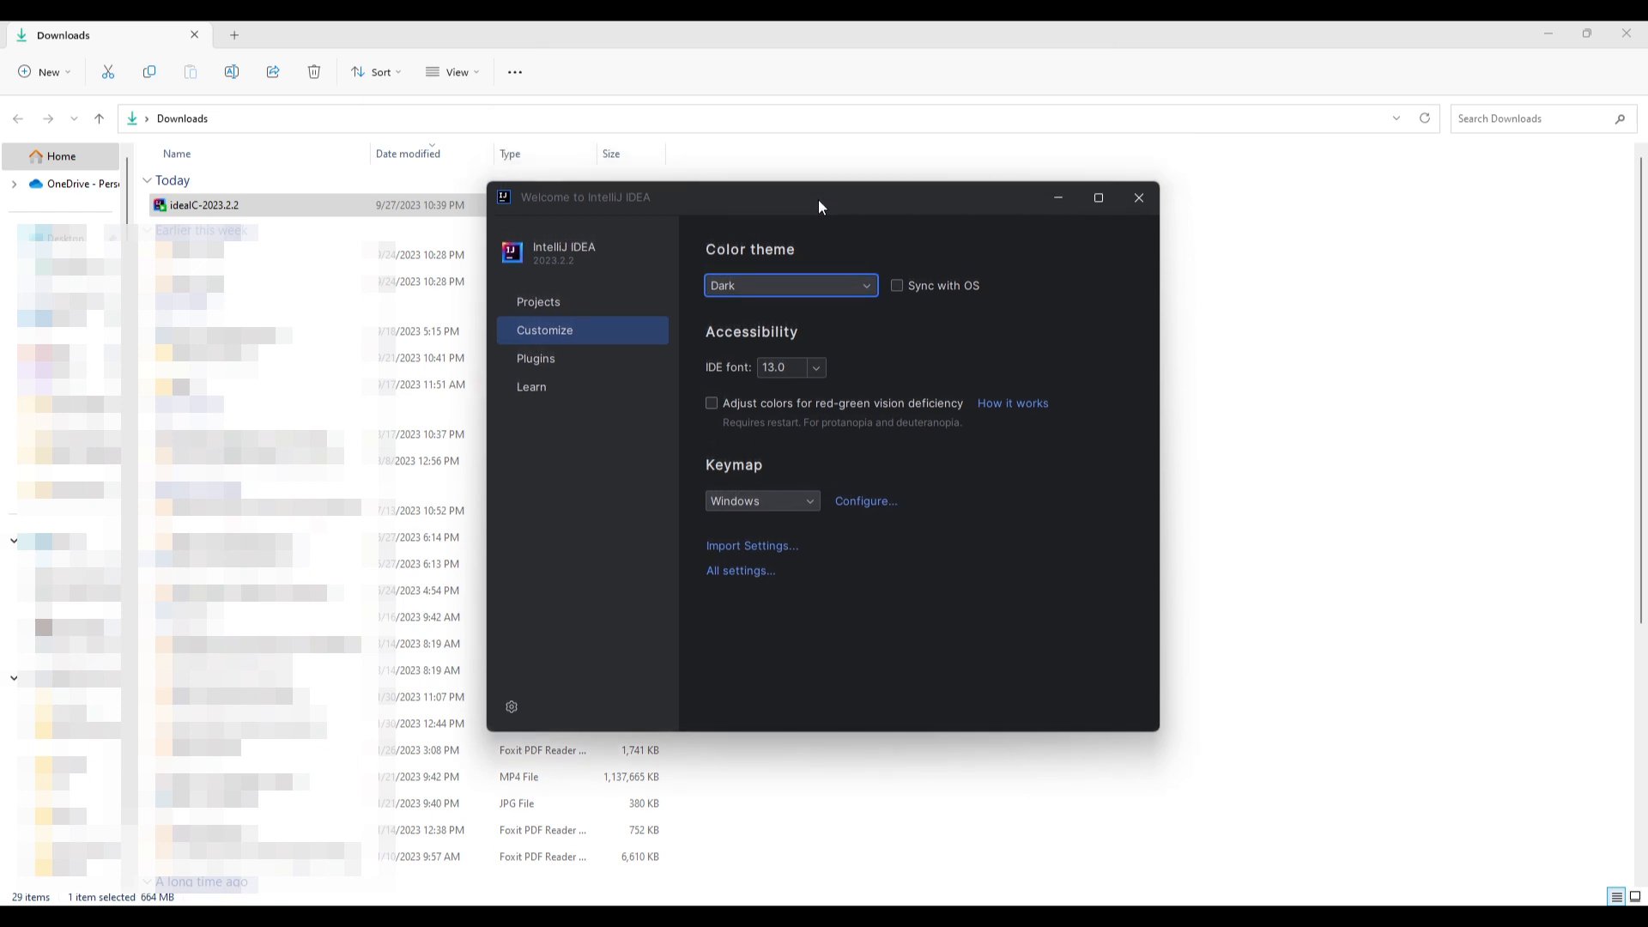
- Try an IDE font size of 22 and set it back to 13, bringing the welcome window back into view
click(816, 371)
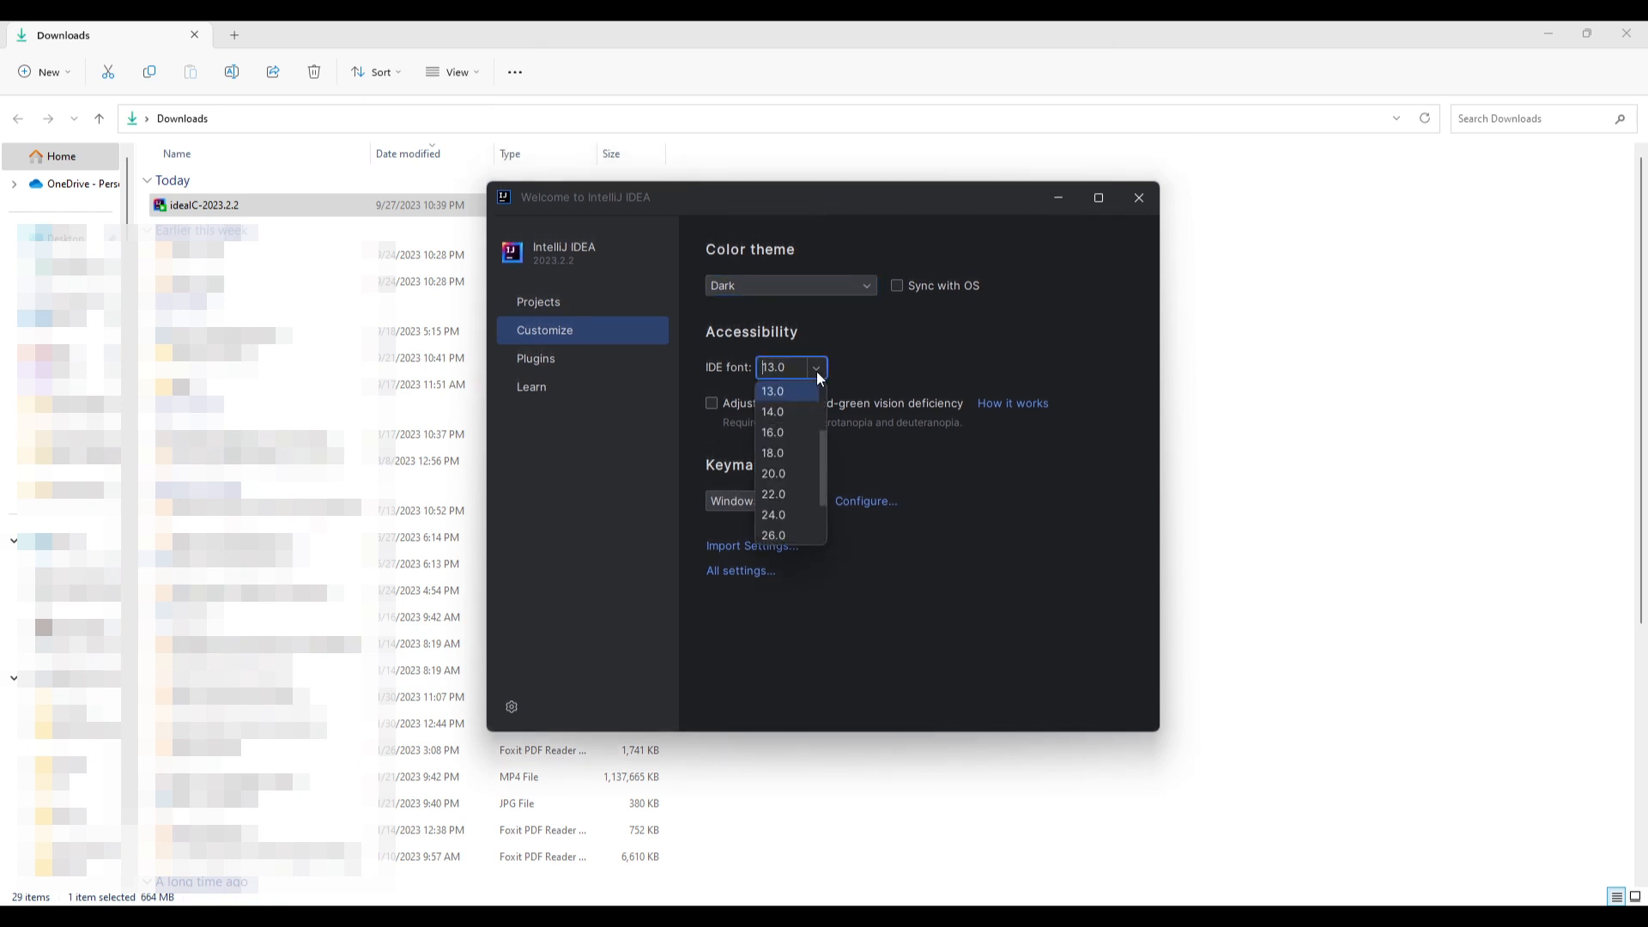
click(805, 496)
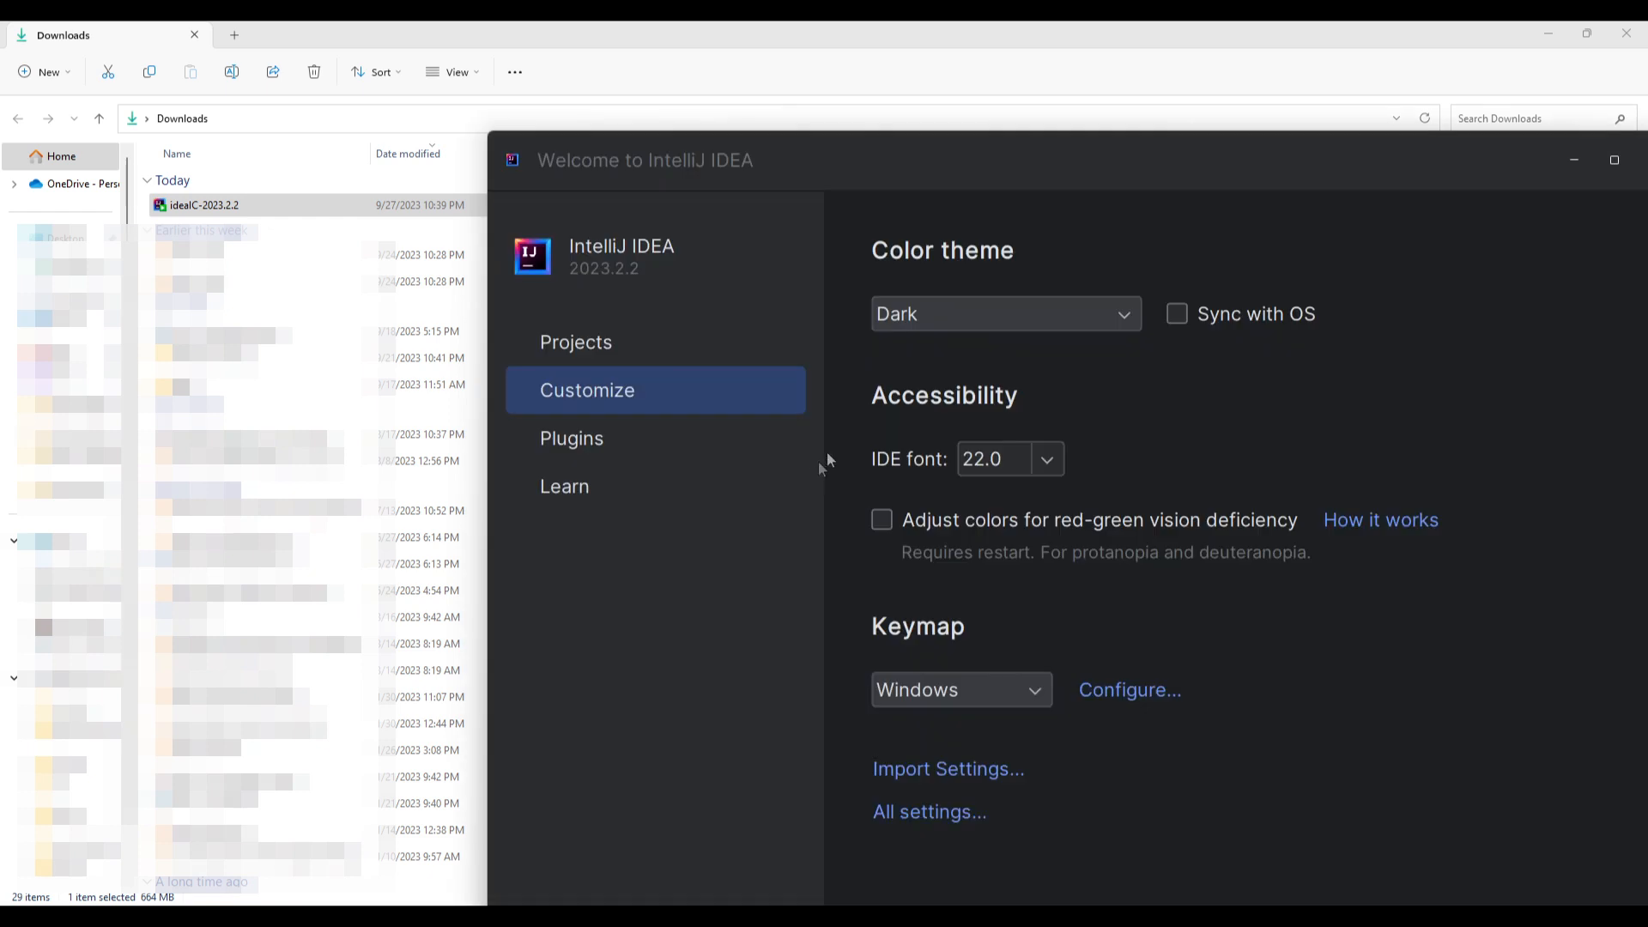
click(1047, 461)
scroll(1022, 523, up, 3)
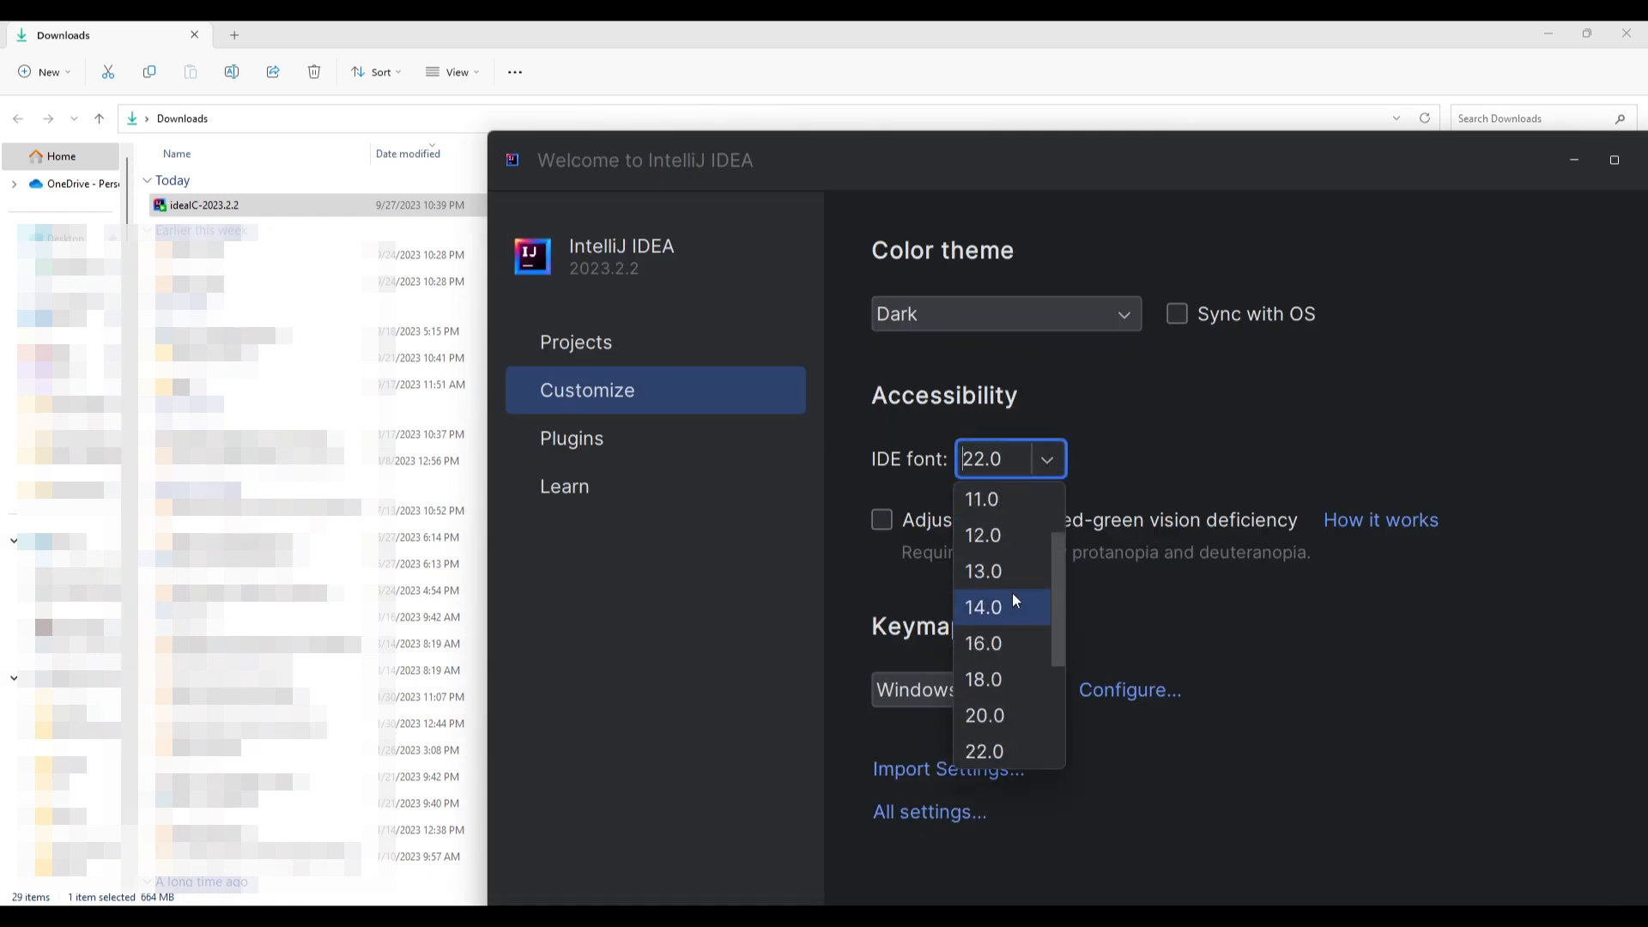
click(1013, 577)
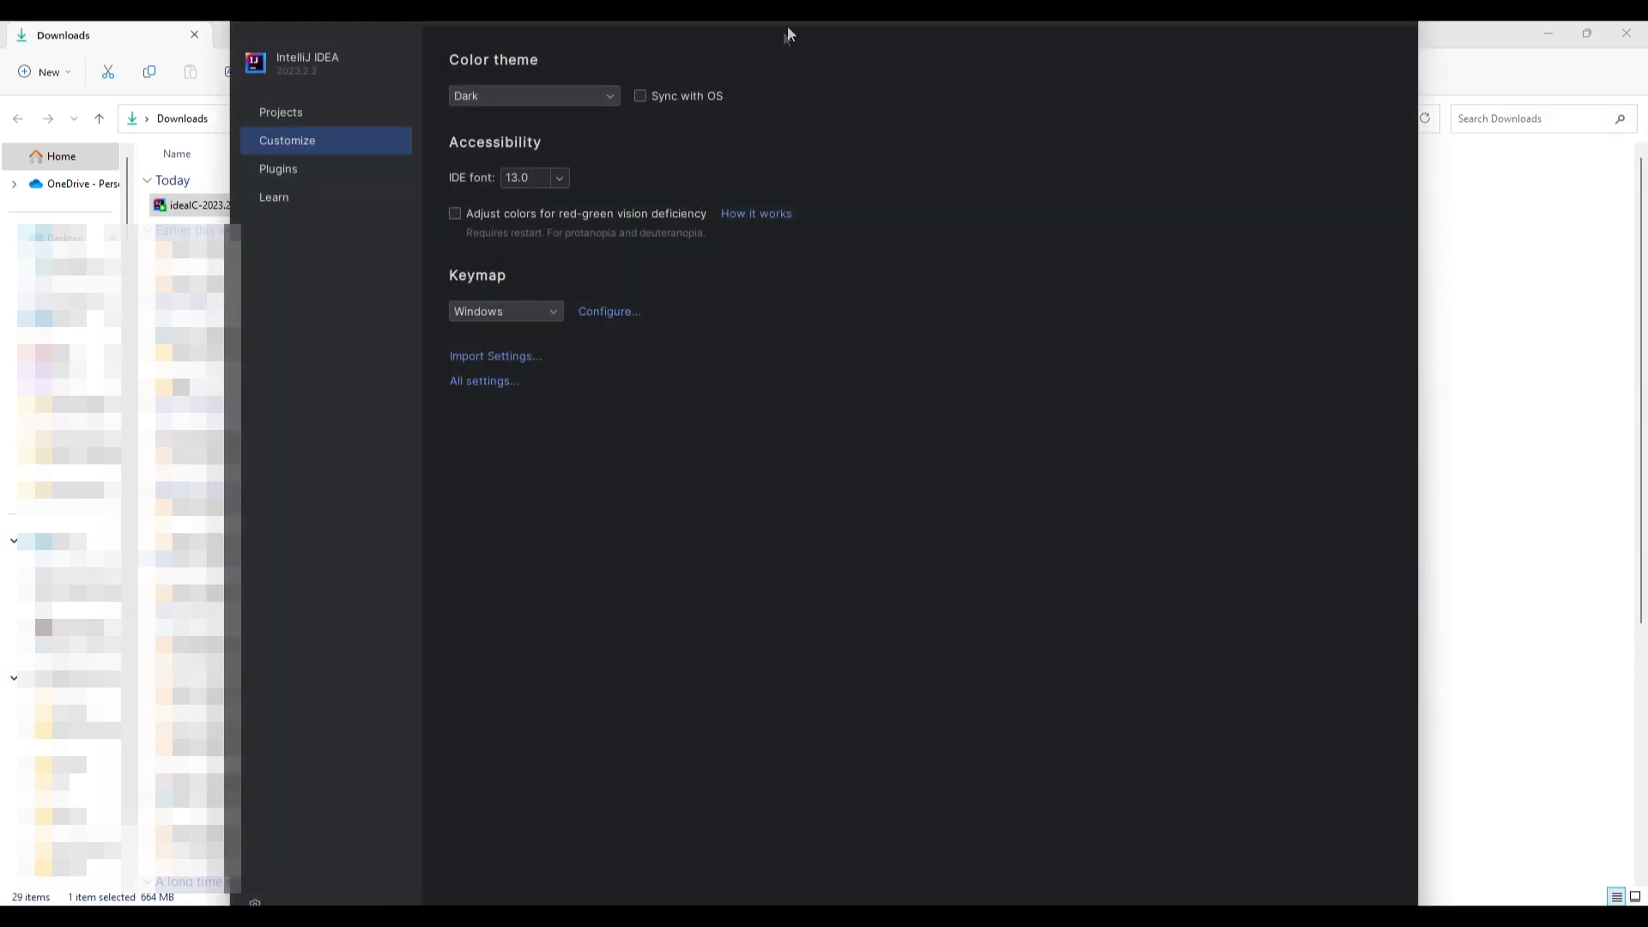
drag(804, 28, 810, 122)
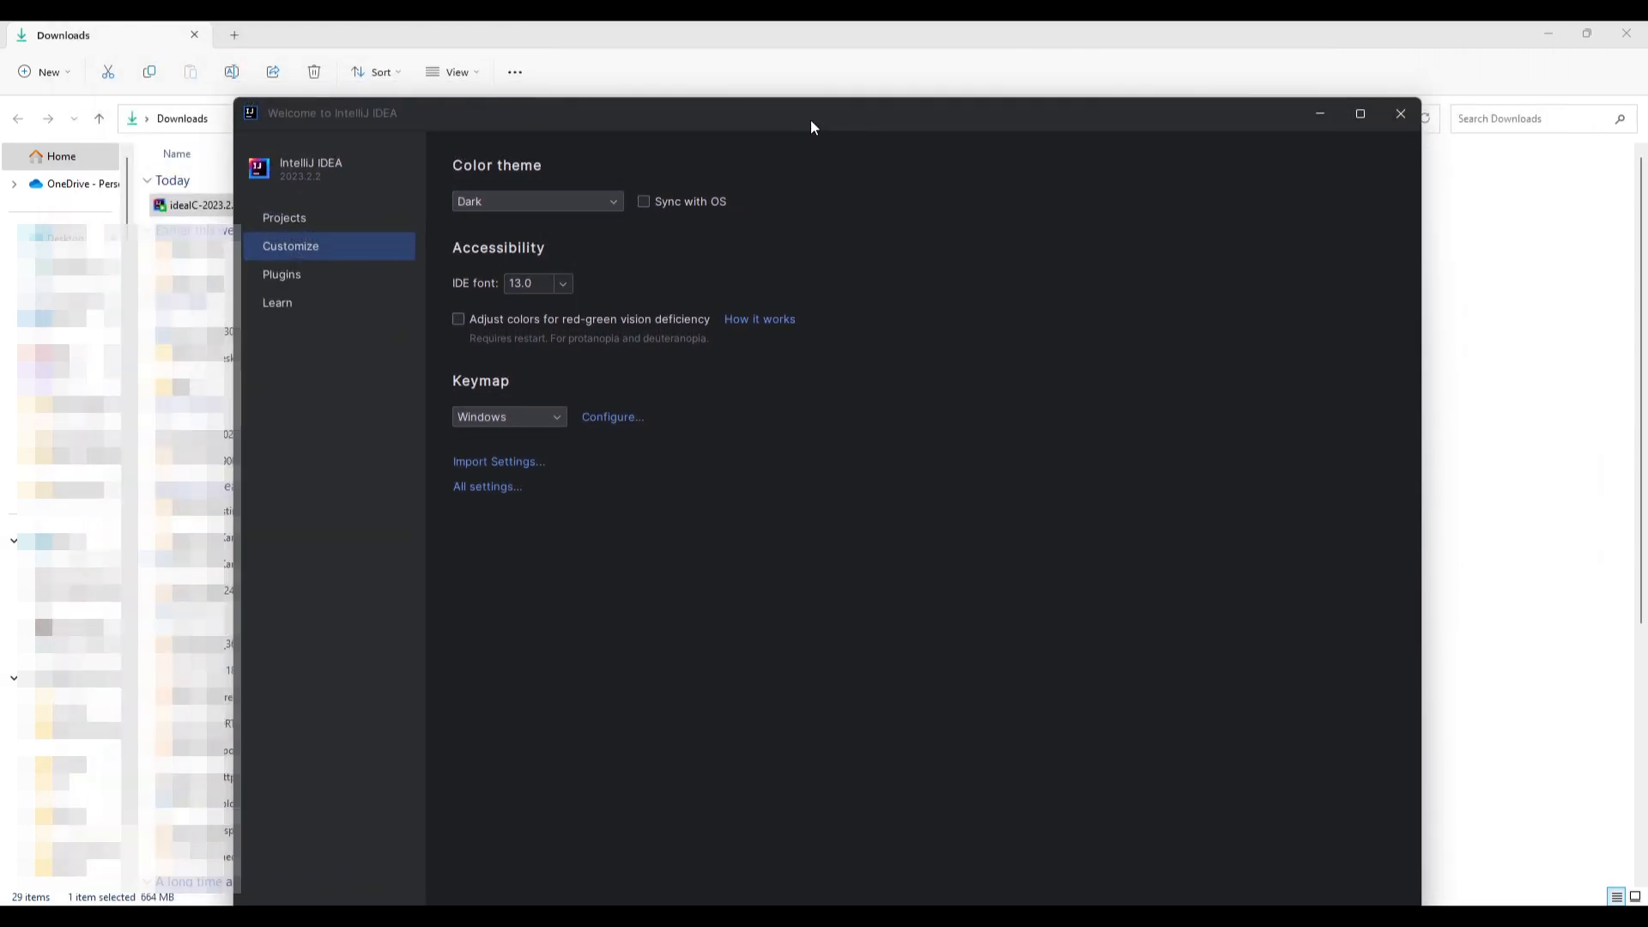
double_click(810, 127)
double_click(802, 36)
- Look through the Marketplace and installed plugins, and view the interactive courses offered for learning the IDE
click(381, 284)
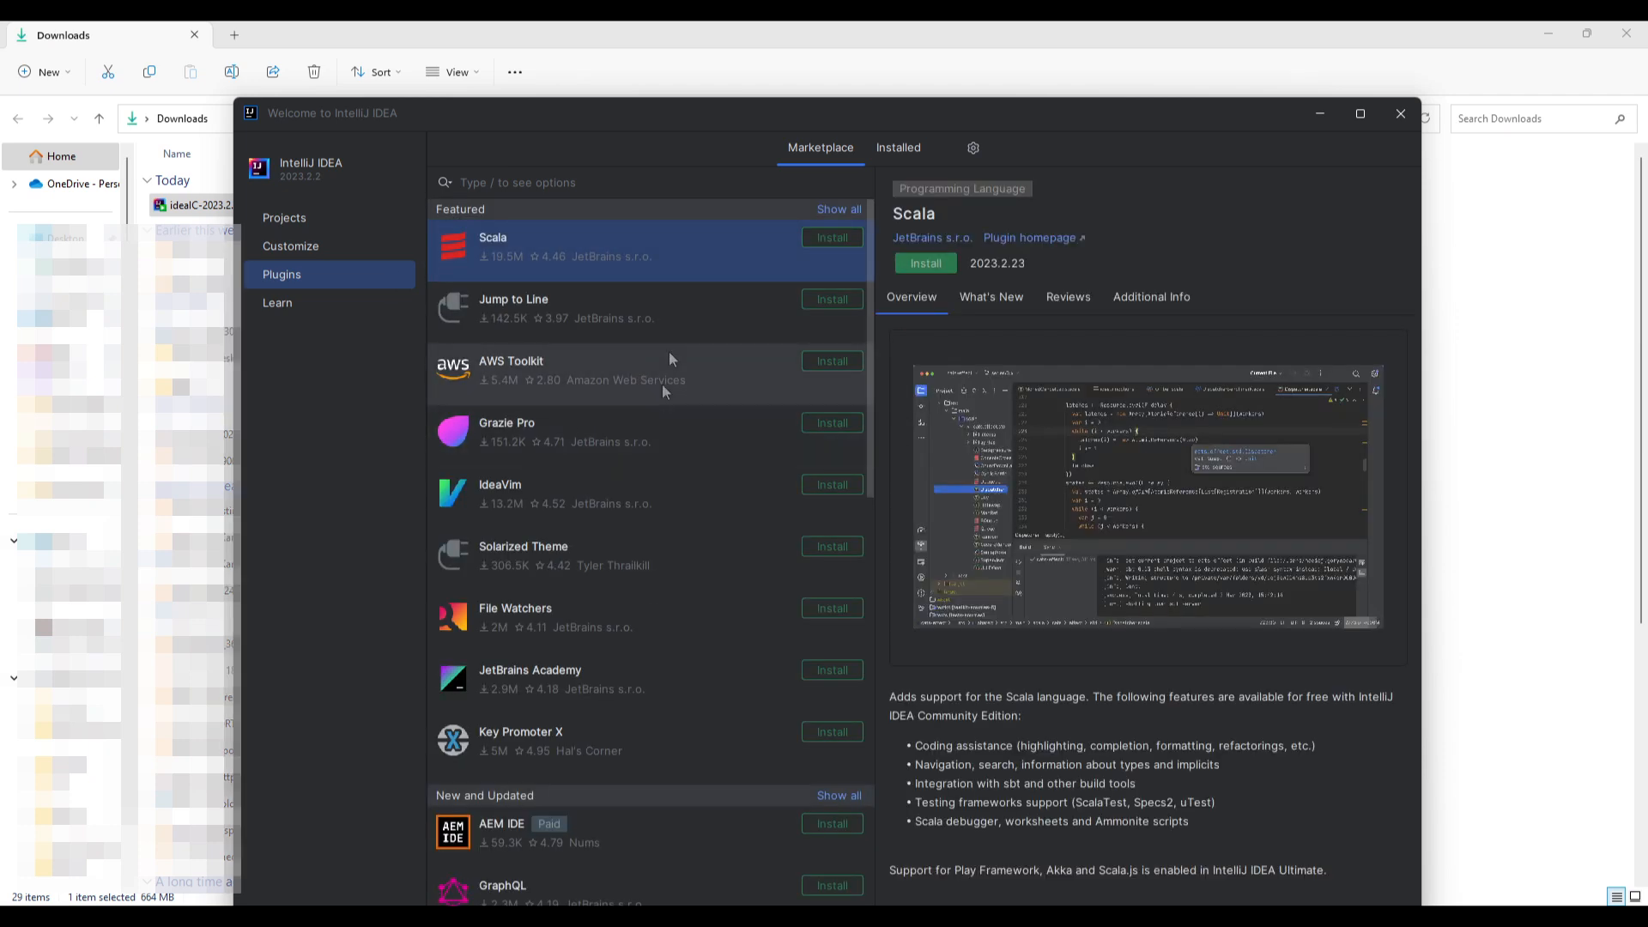
click(894, 147)
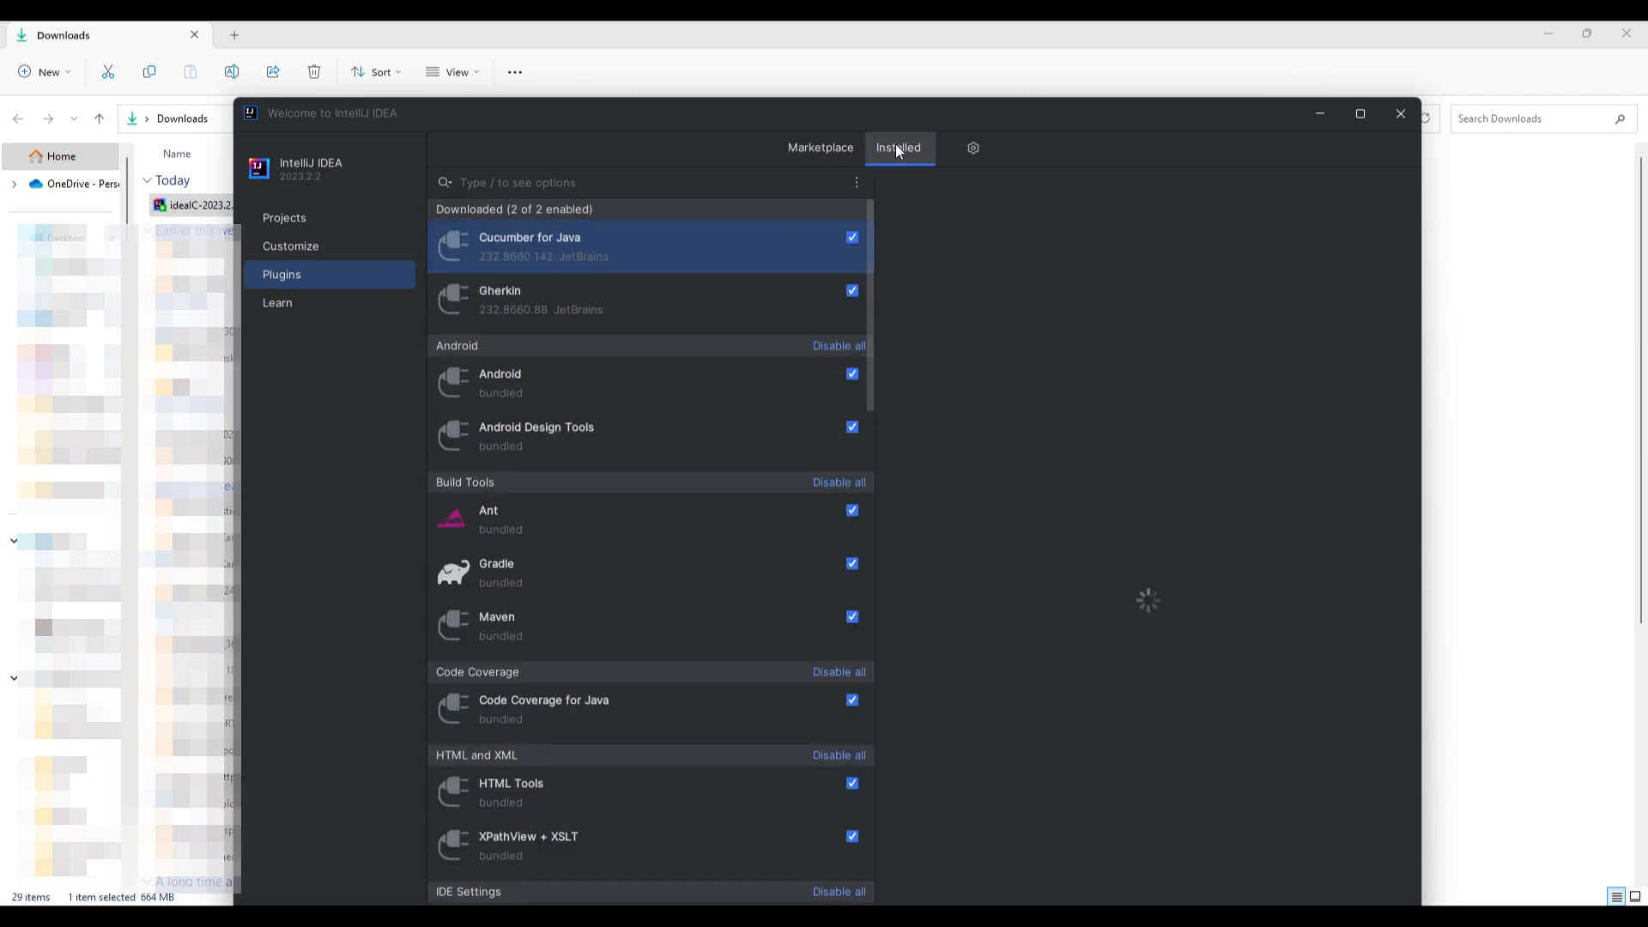
click(848, 146)
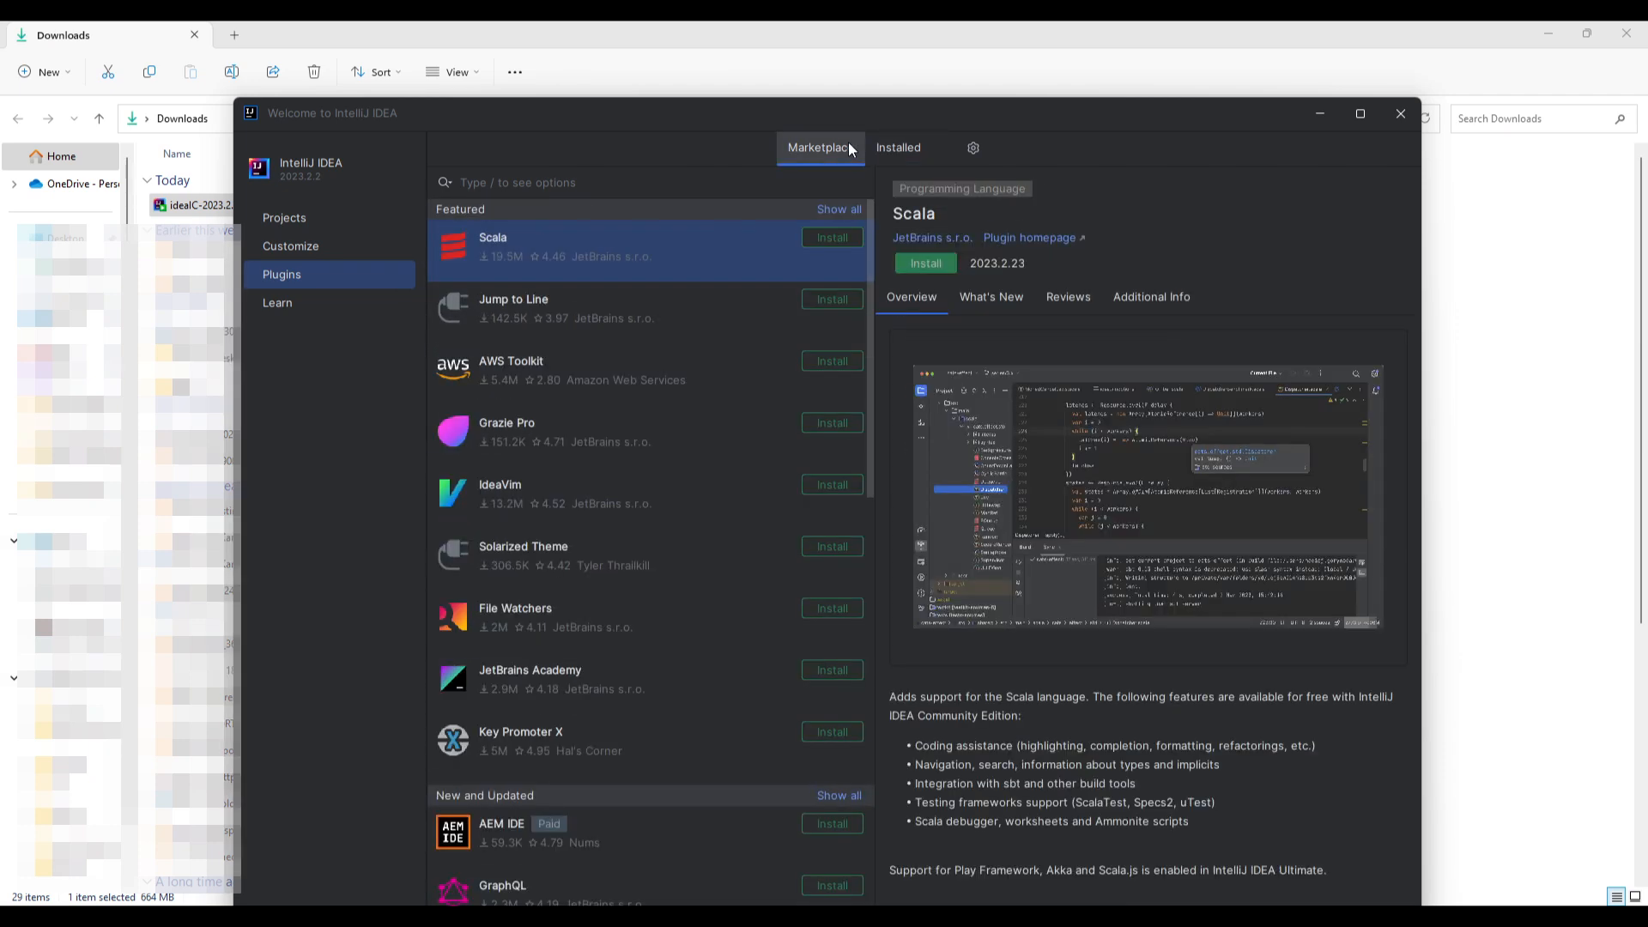
click(317, 305)
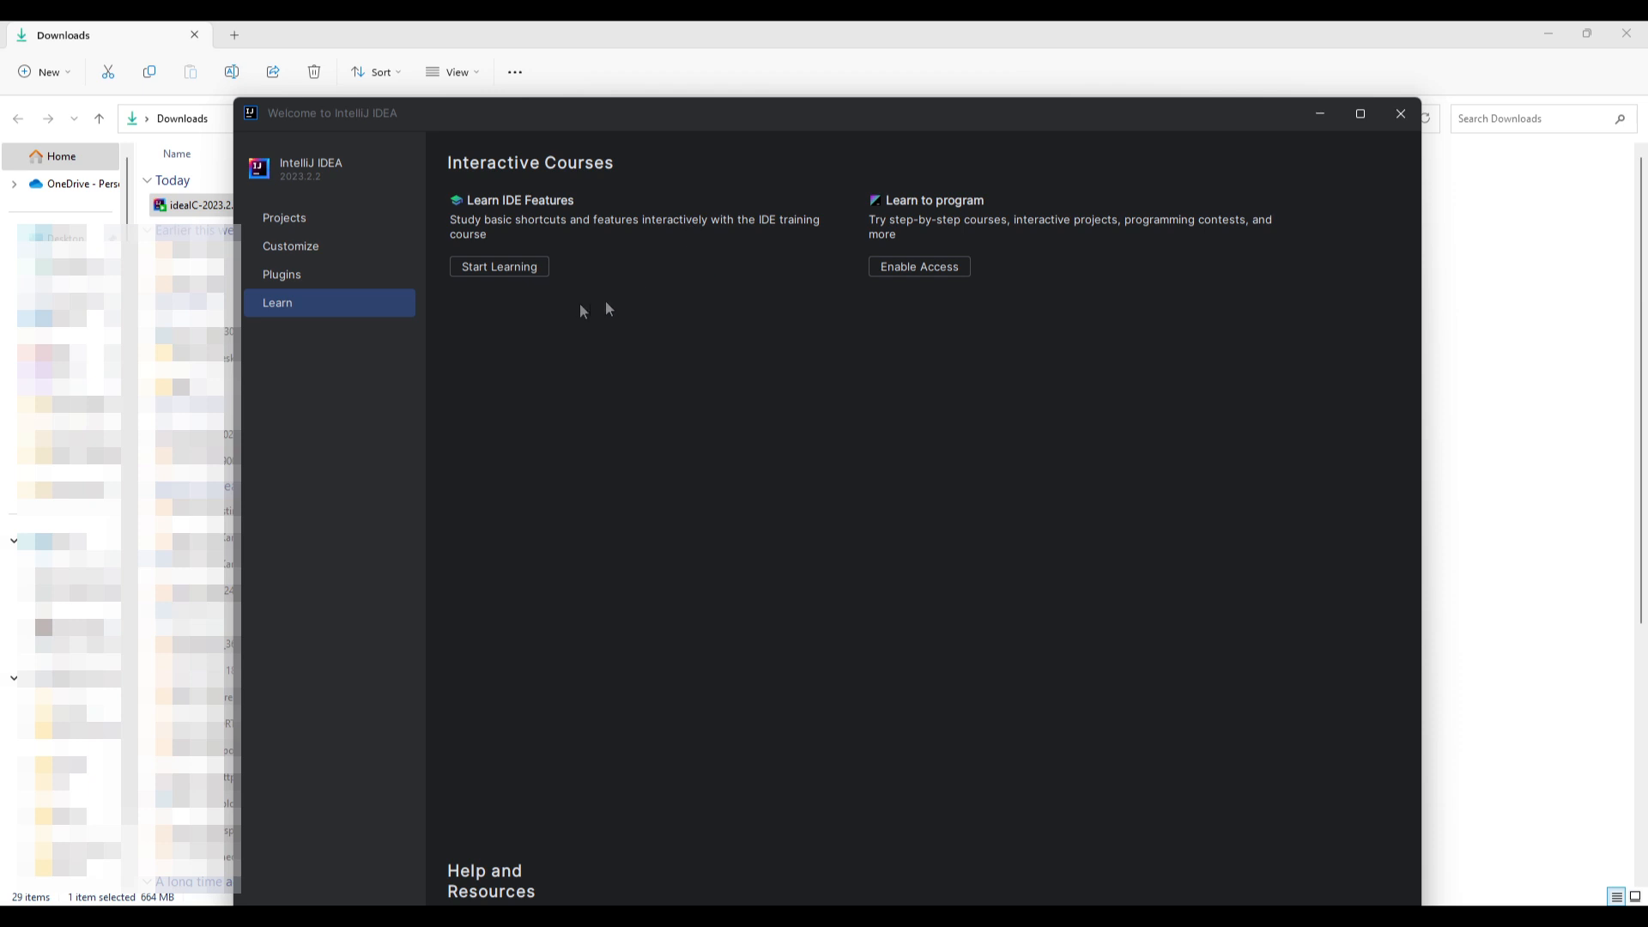
- Start a new Java project named my_first_project with ~\Downloads as its location
click(329, 226)
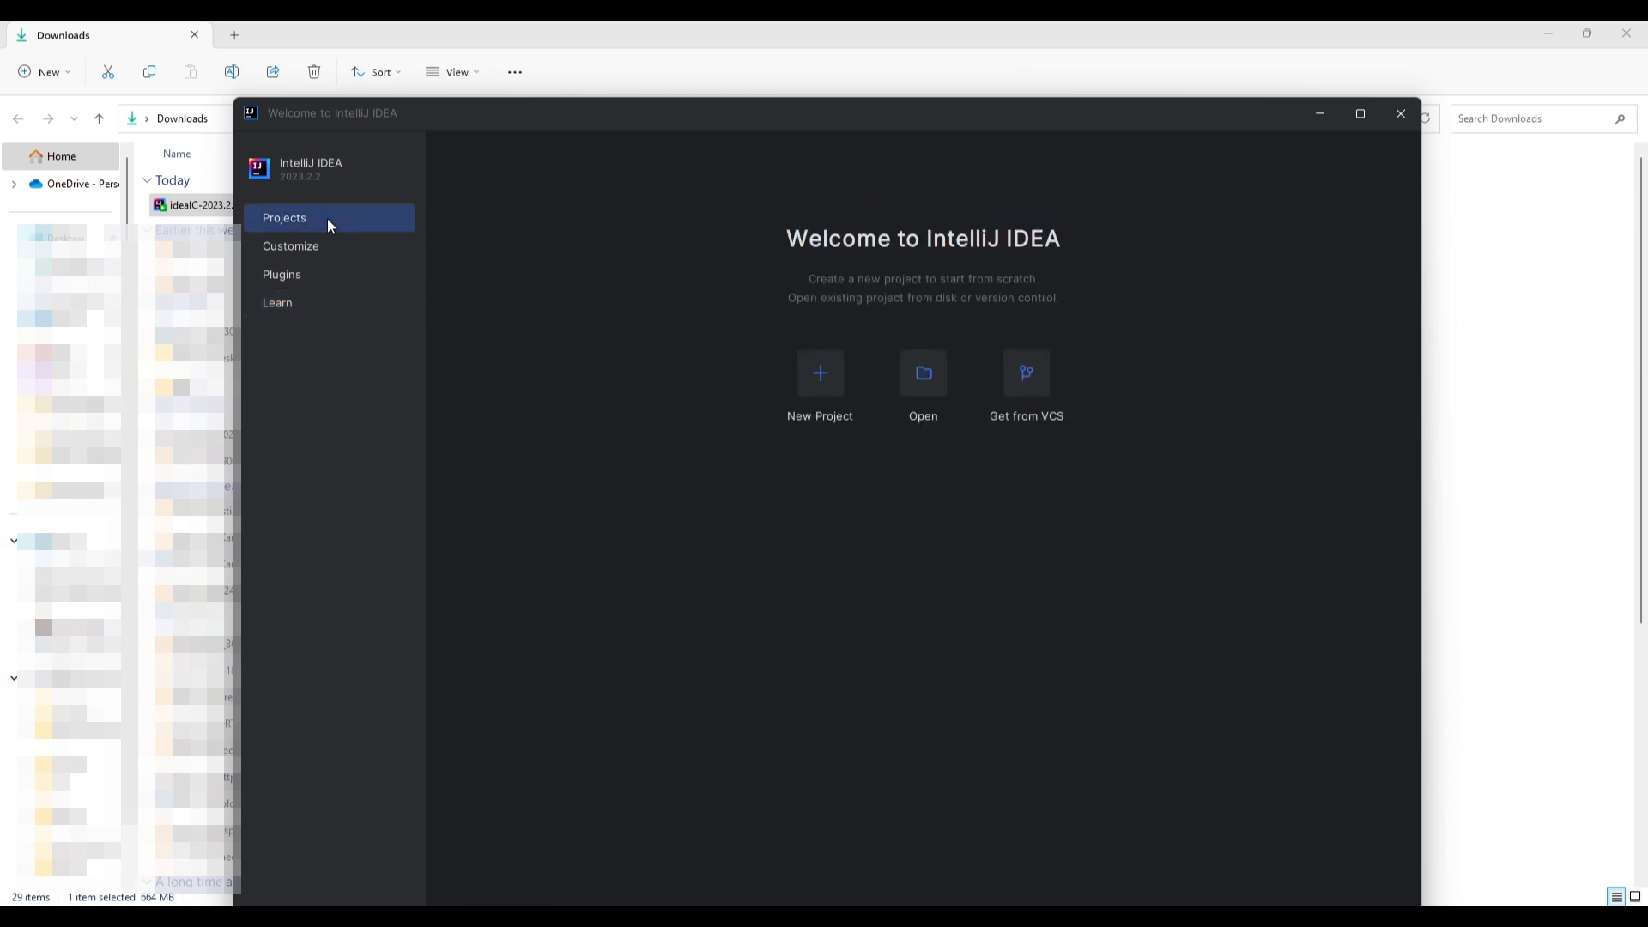
click(830, 377)
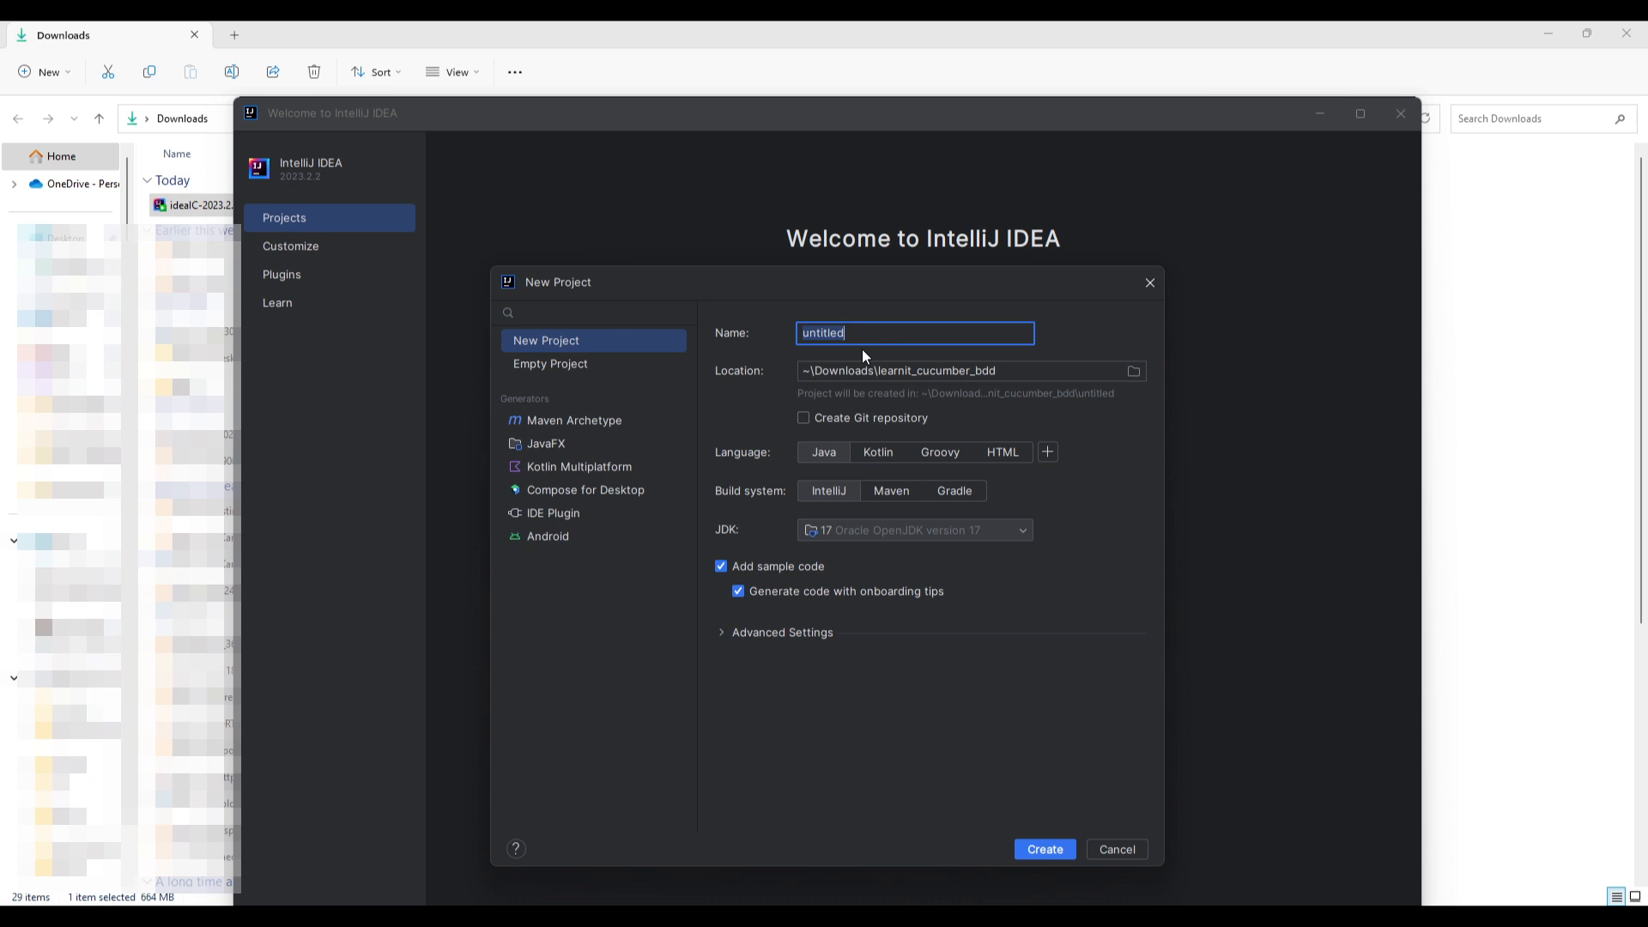
text(my_first_project)
drag(877, 370, 1033, 375)
key(BackSpace)
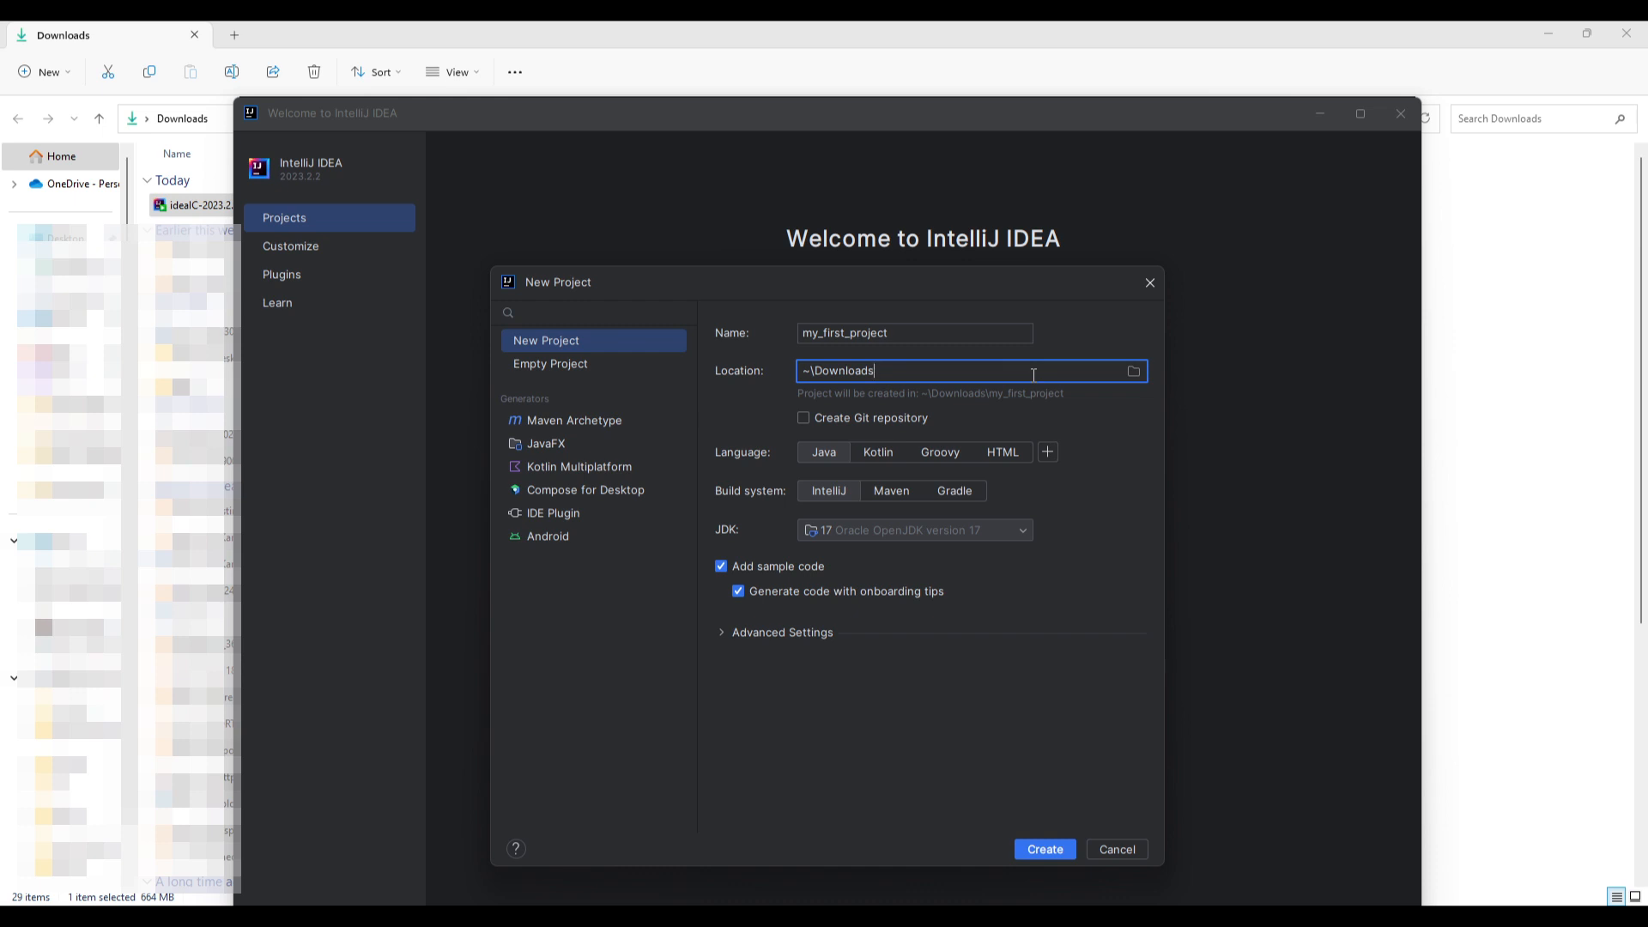
- Create the project without sample code, keeping Oracle OpenJDK version 17 as the JDK, and dismiss the Tip of the Day
click(720, 565)
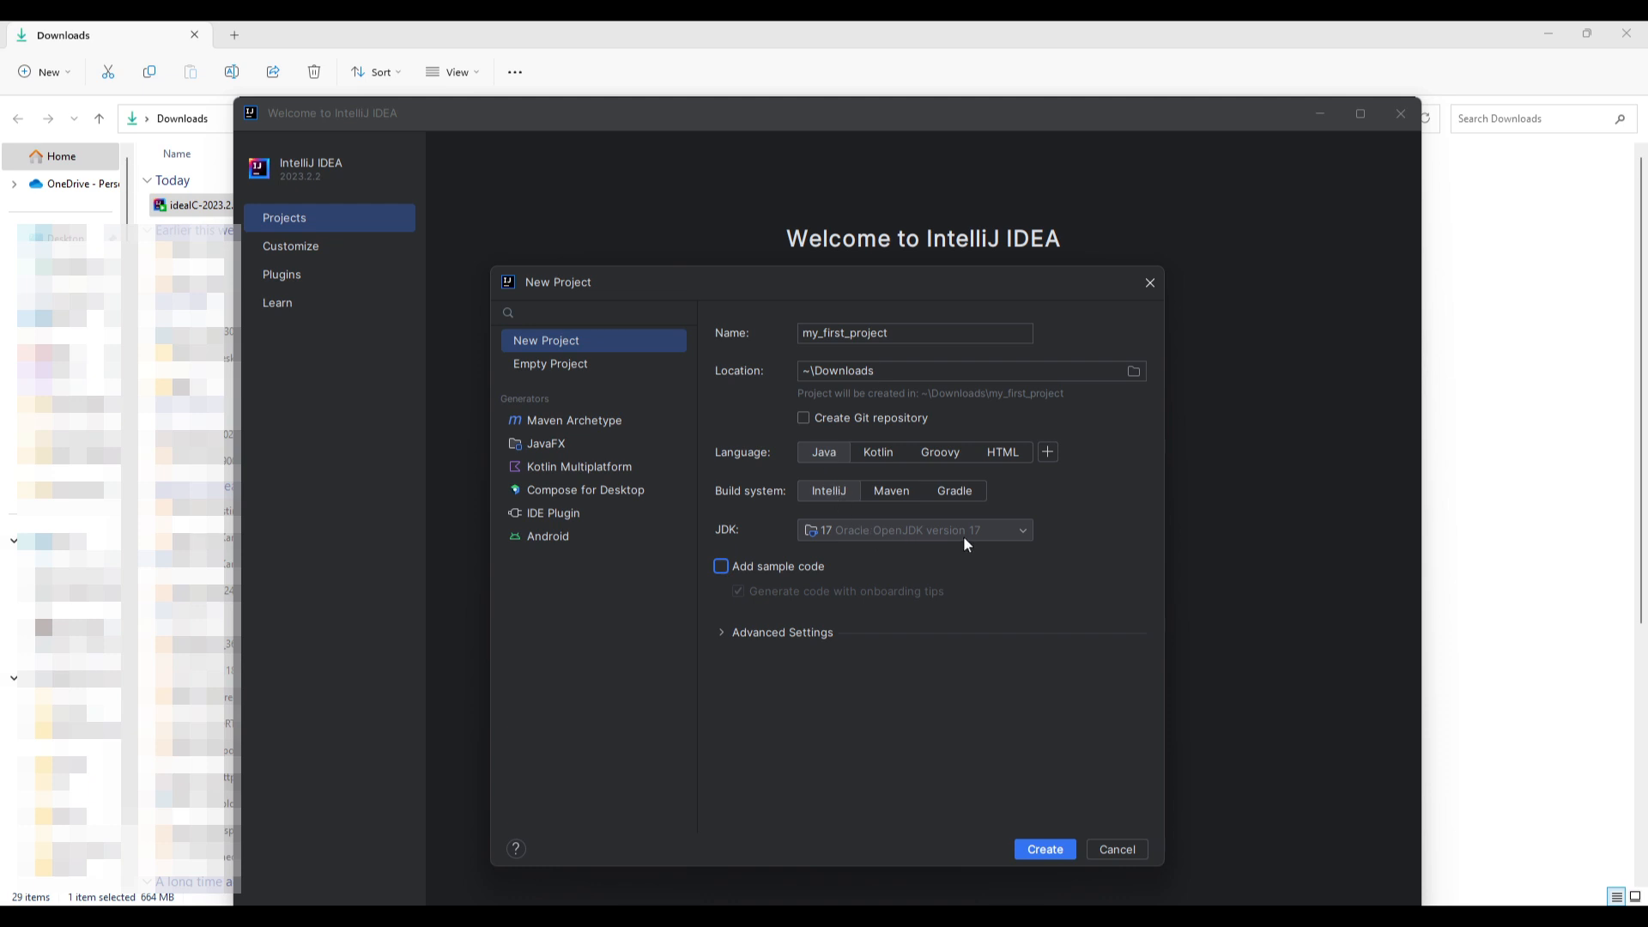
click(1023, 536)
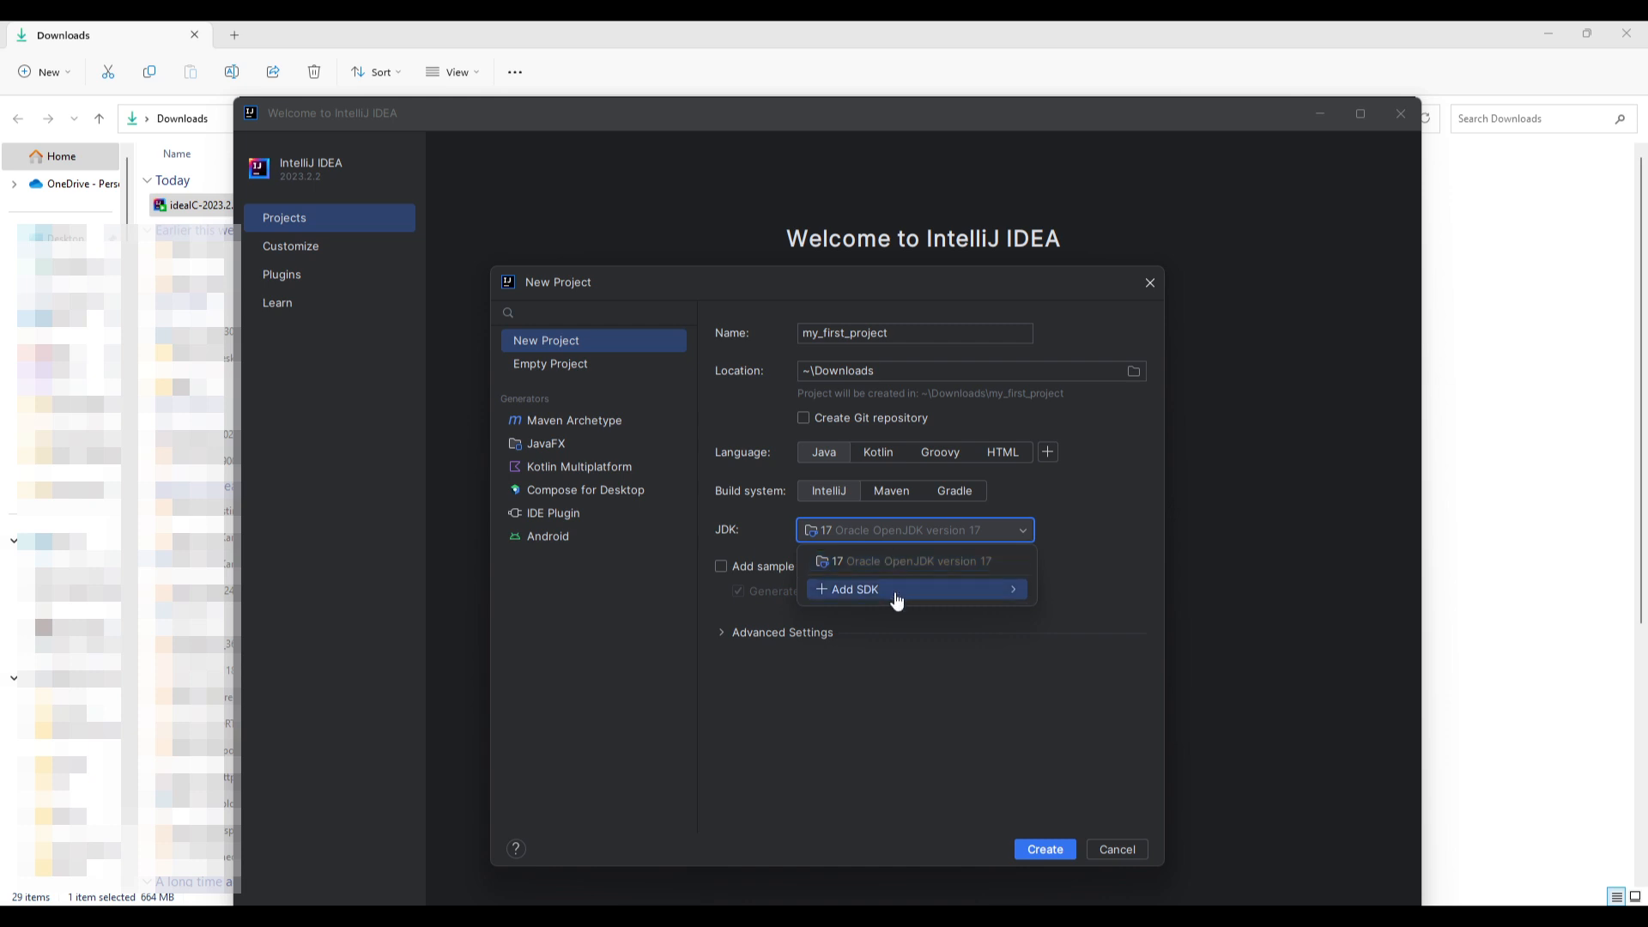
mouse_move(898, 600)
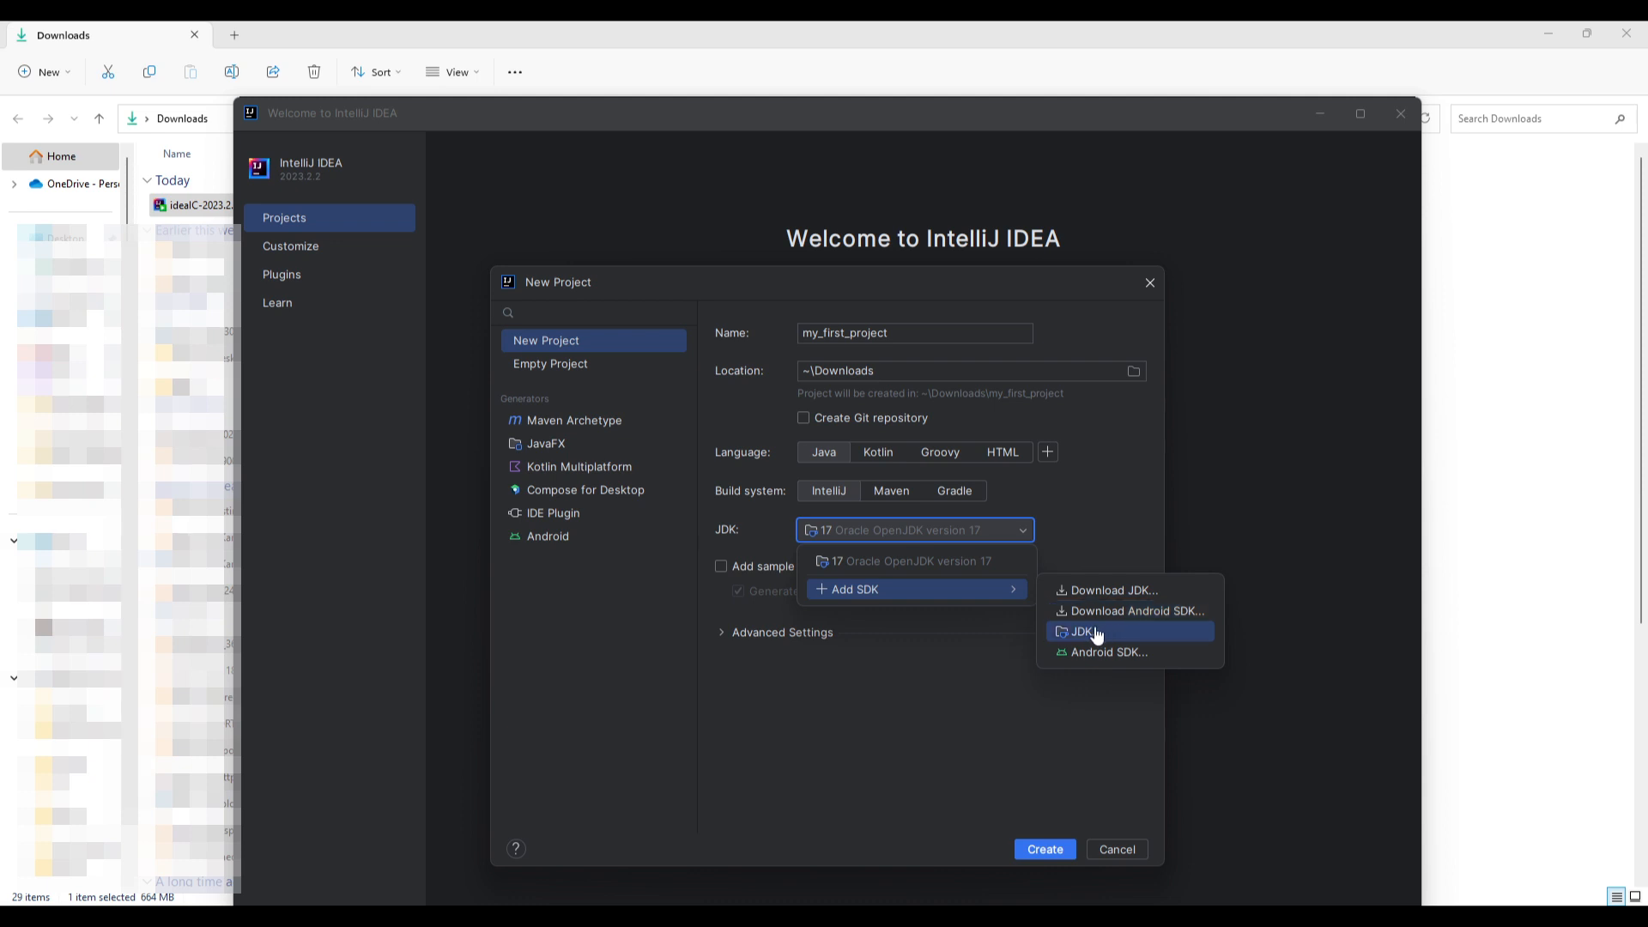
click(1027, 535)
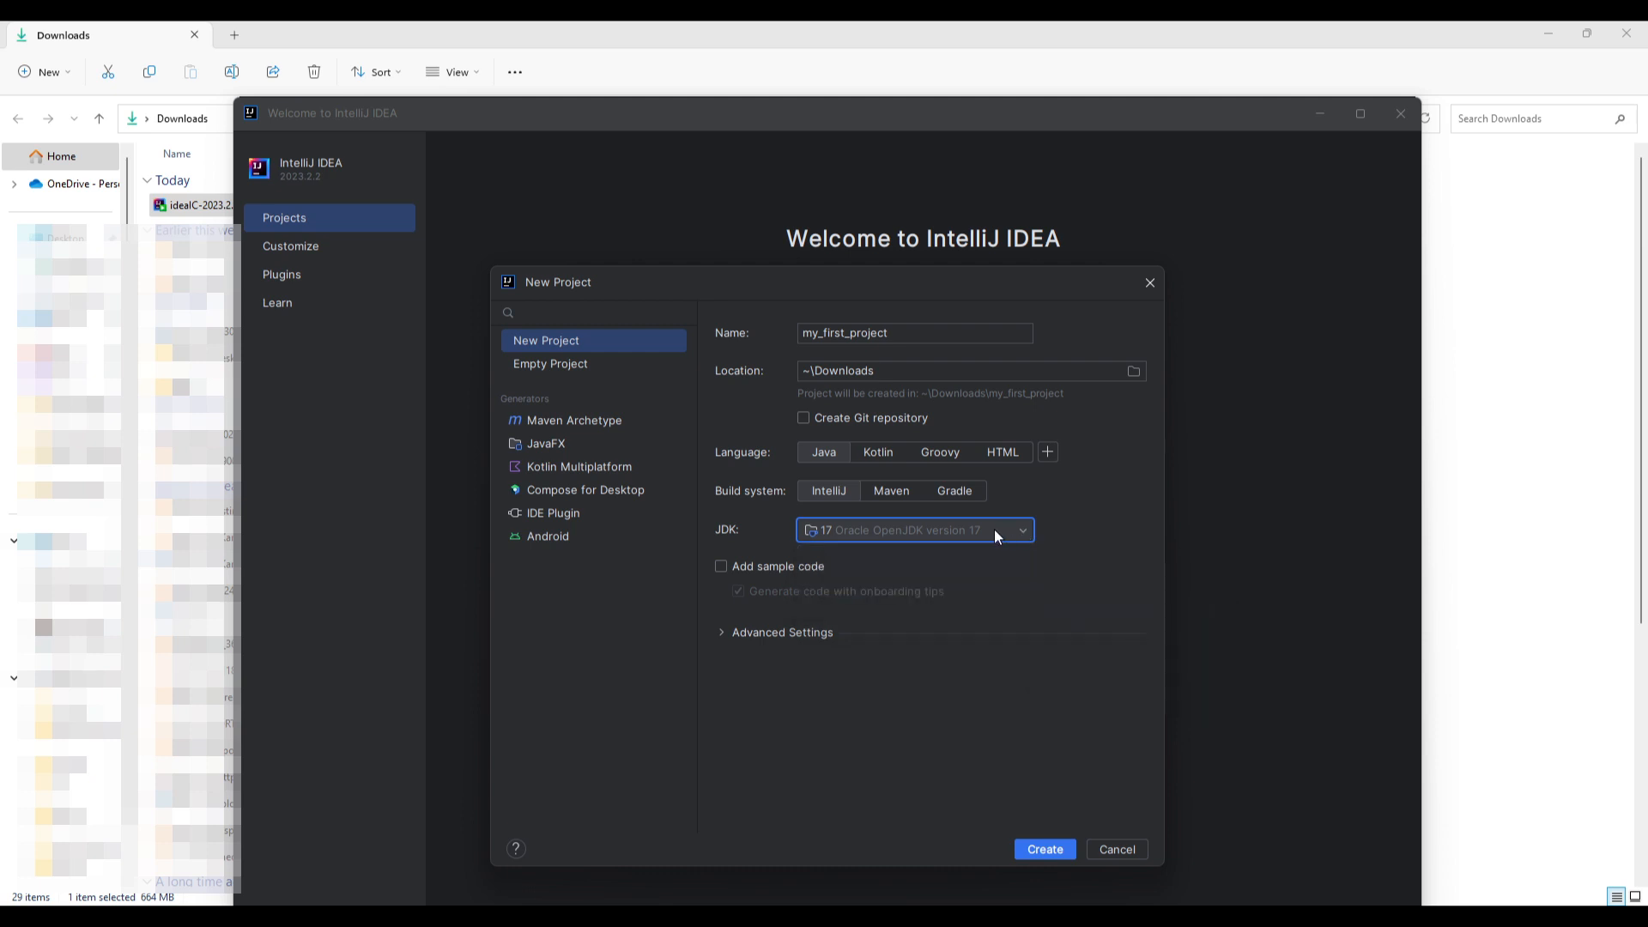
click(1044, 849)
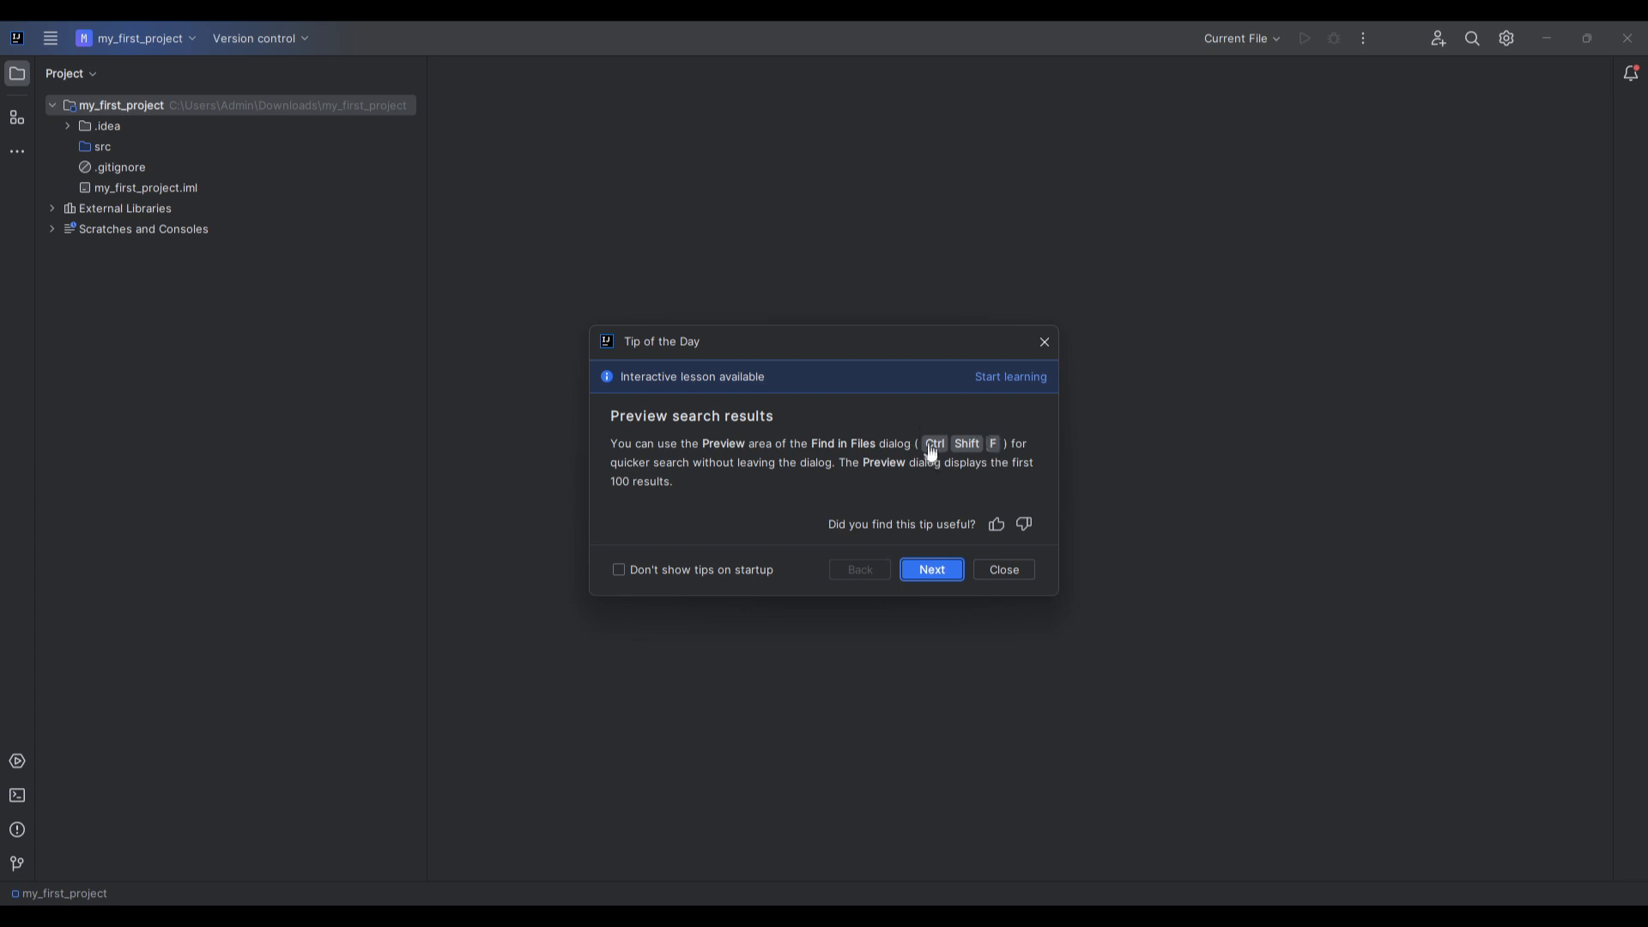
click(1004, 570)
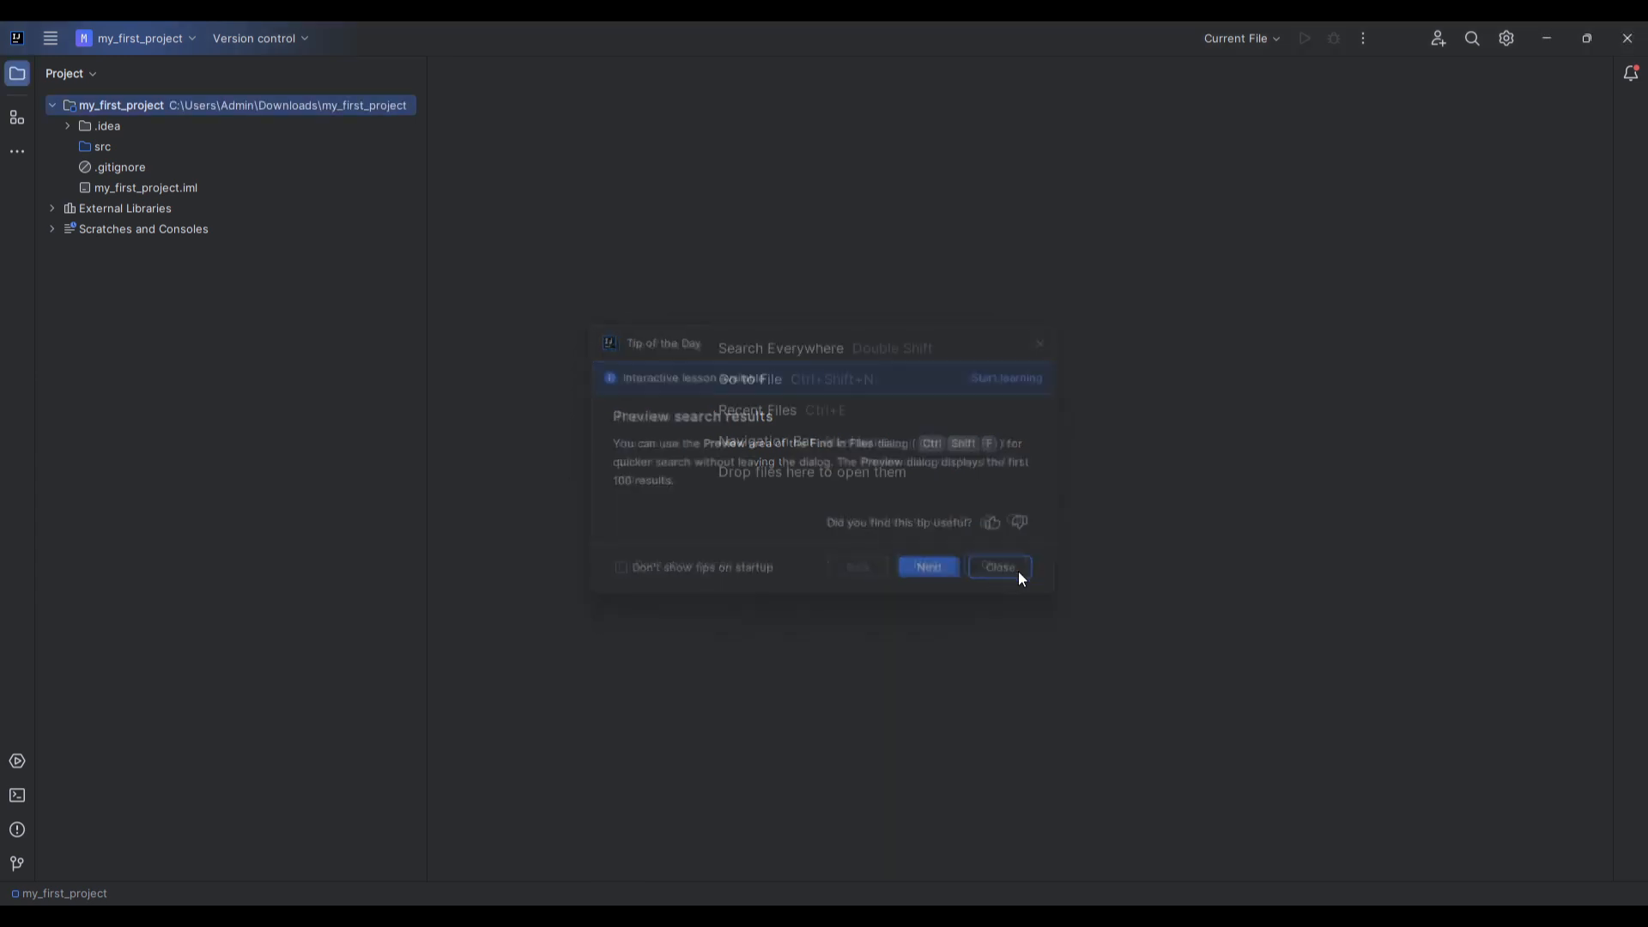
- Add a new Java class named Main to the project's src folder
click(101, 147)
right_click(101, 148)
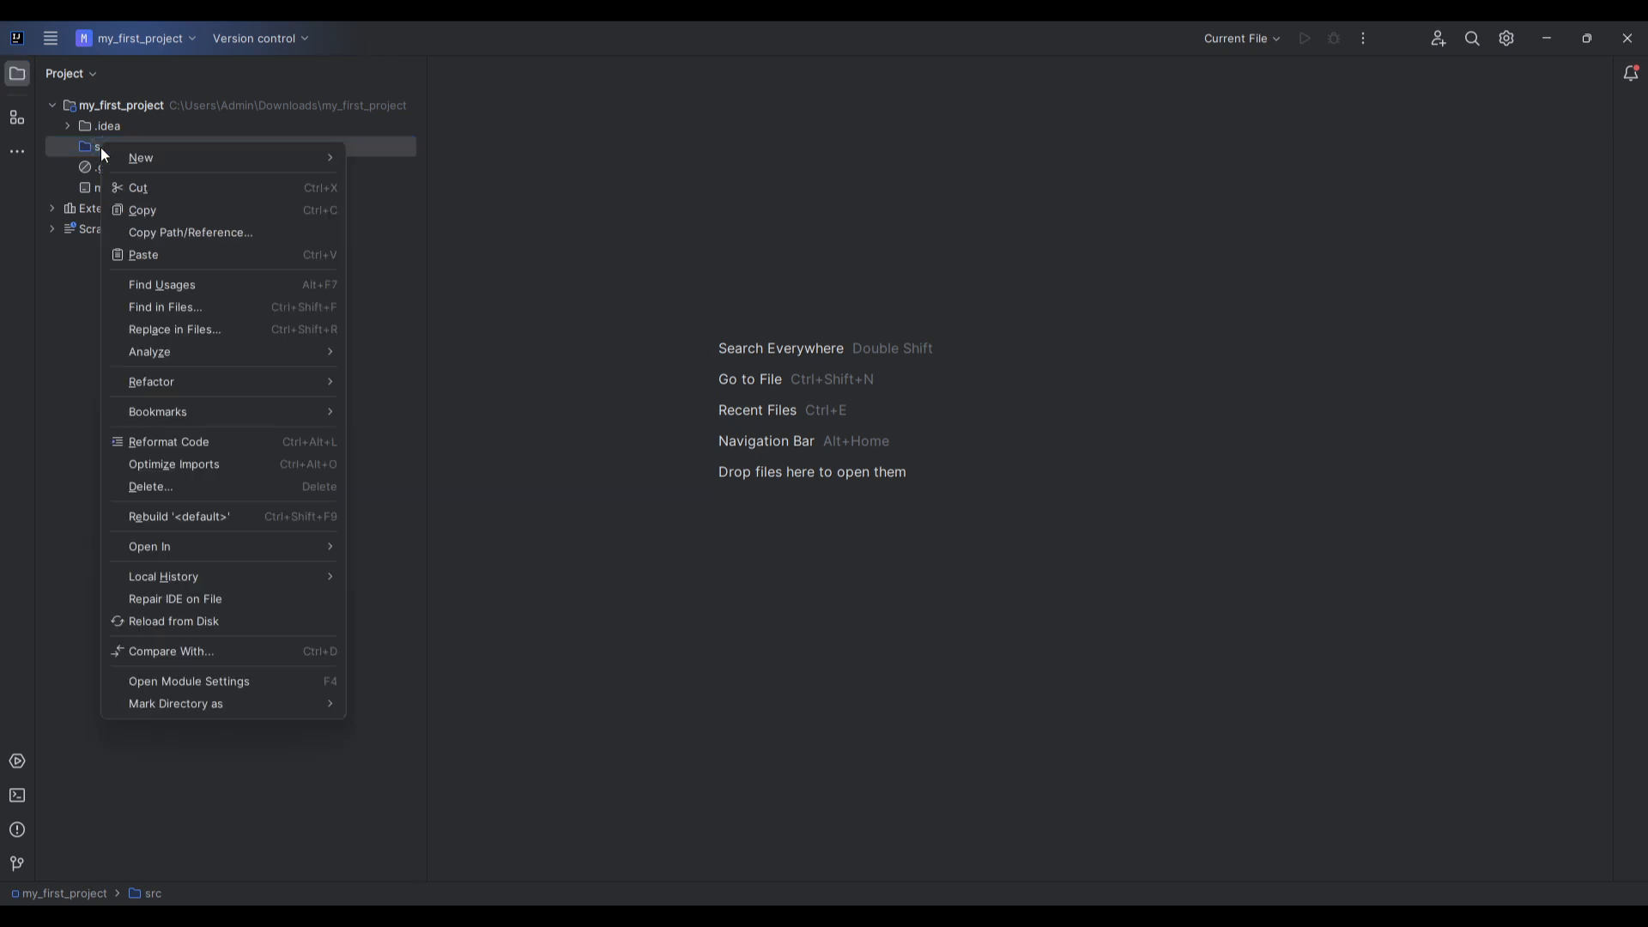
mouse_move(337, 157)
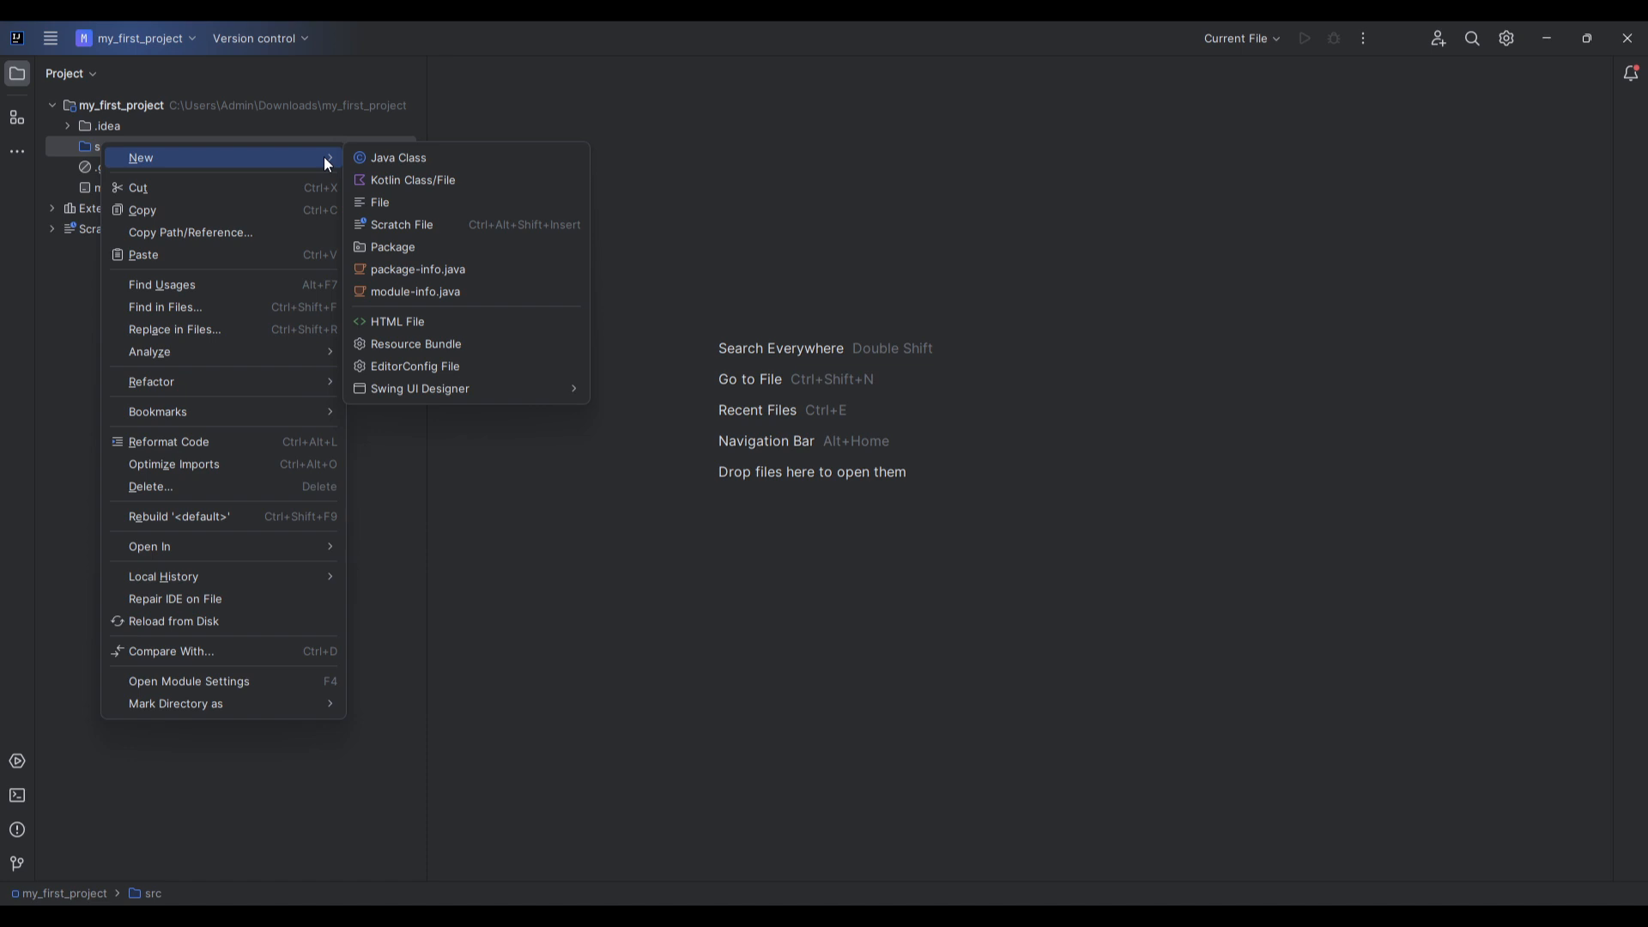
click(411, 159)
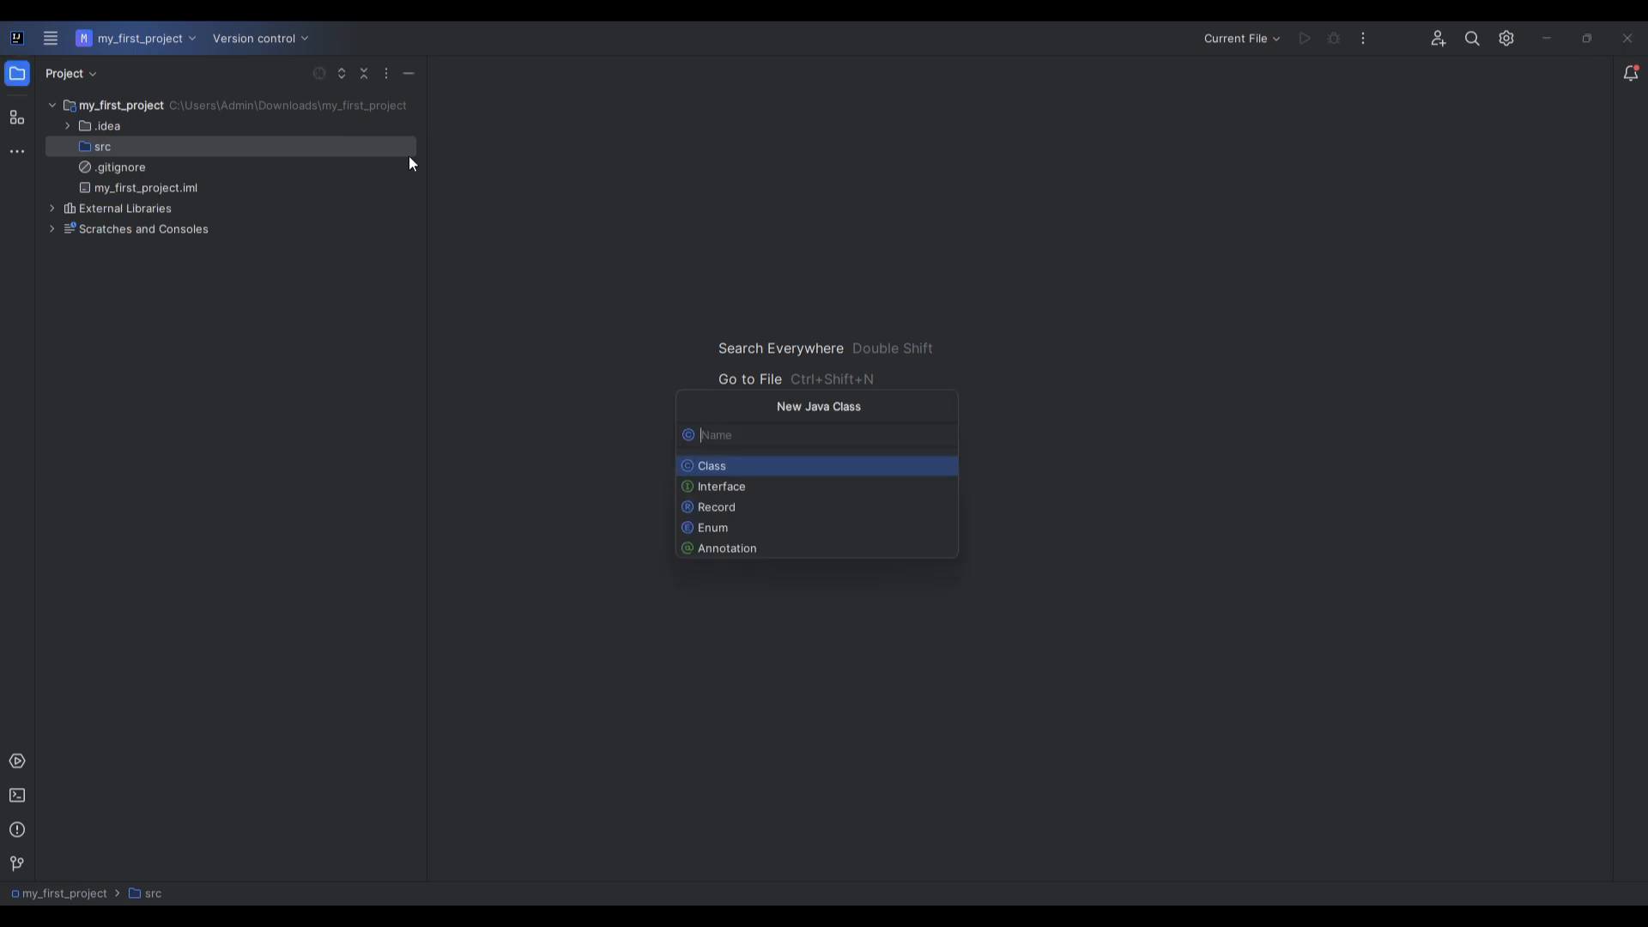
text(Main)
key(Return)
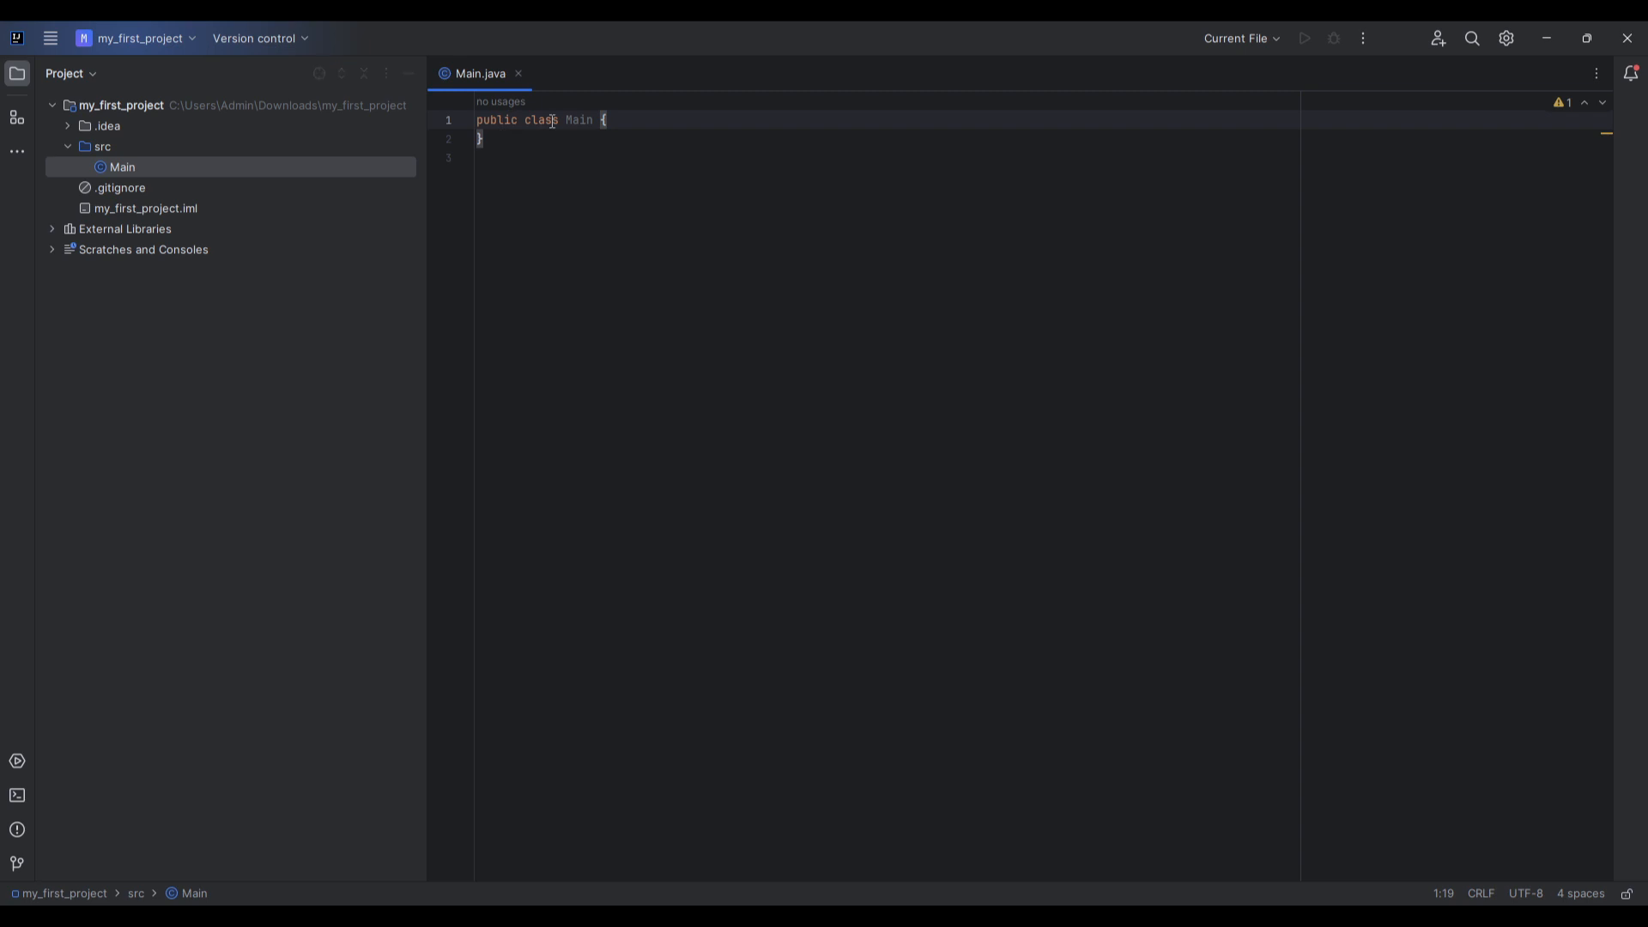
- Insert a main method declaration inside the Main class using the psvm template
click(618, 122)
key(Return)
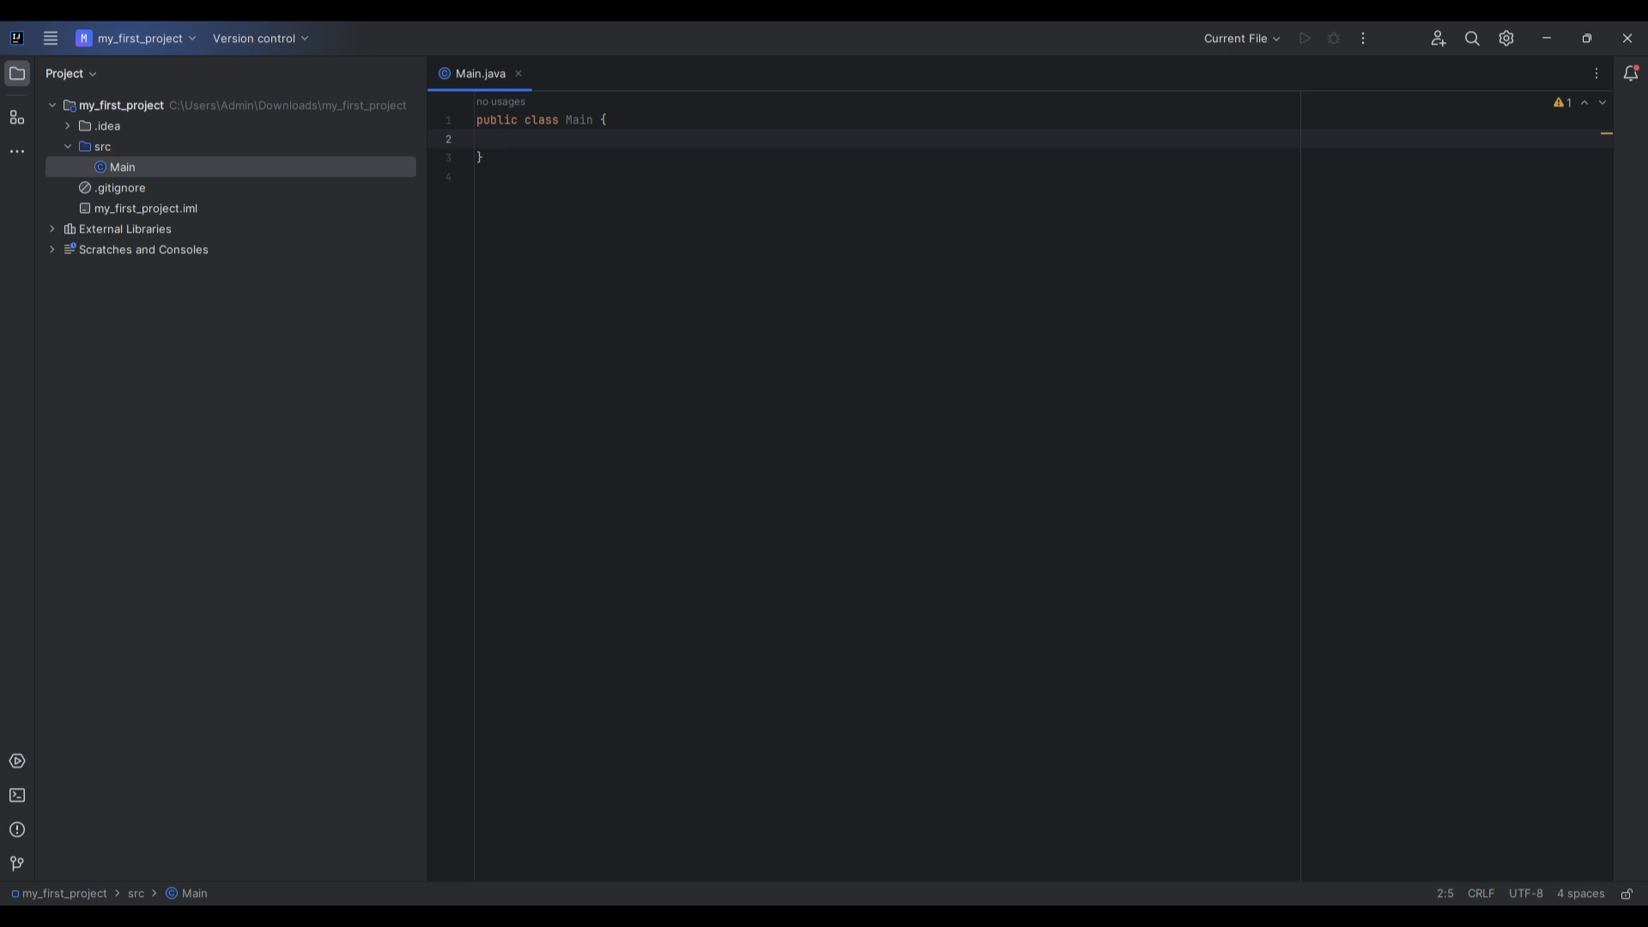
text(psvm)
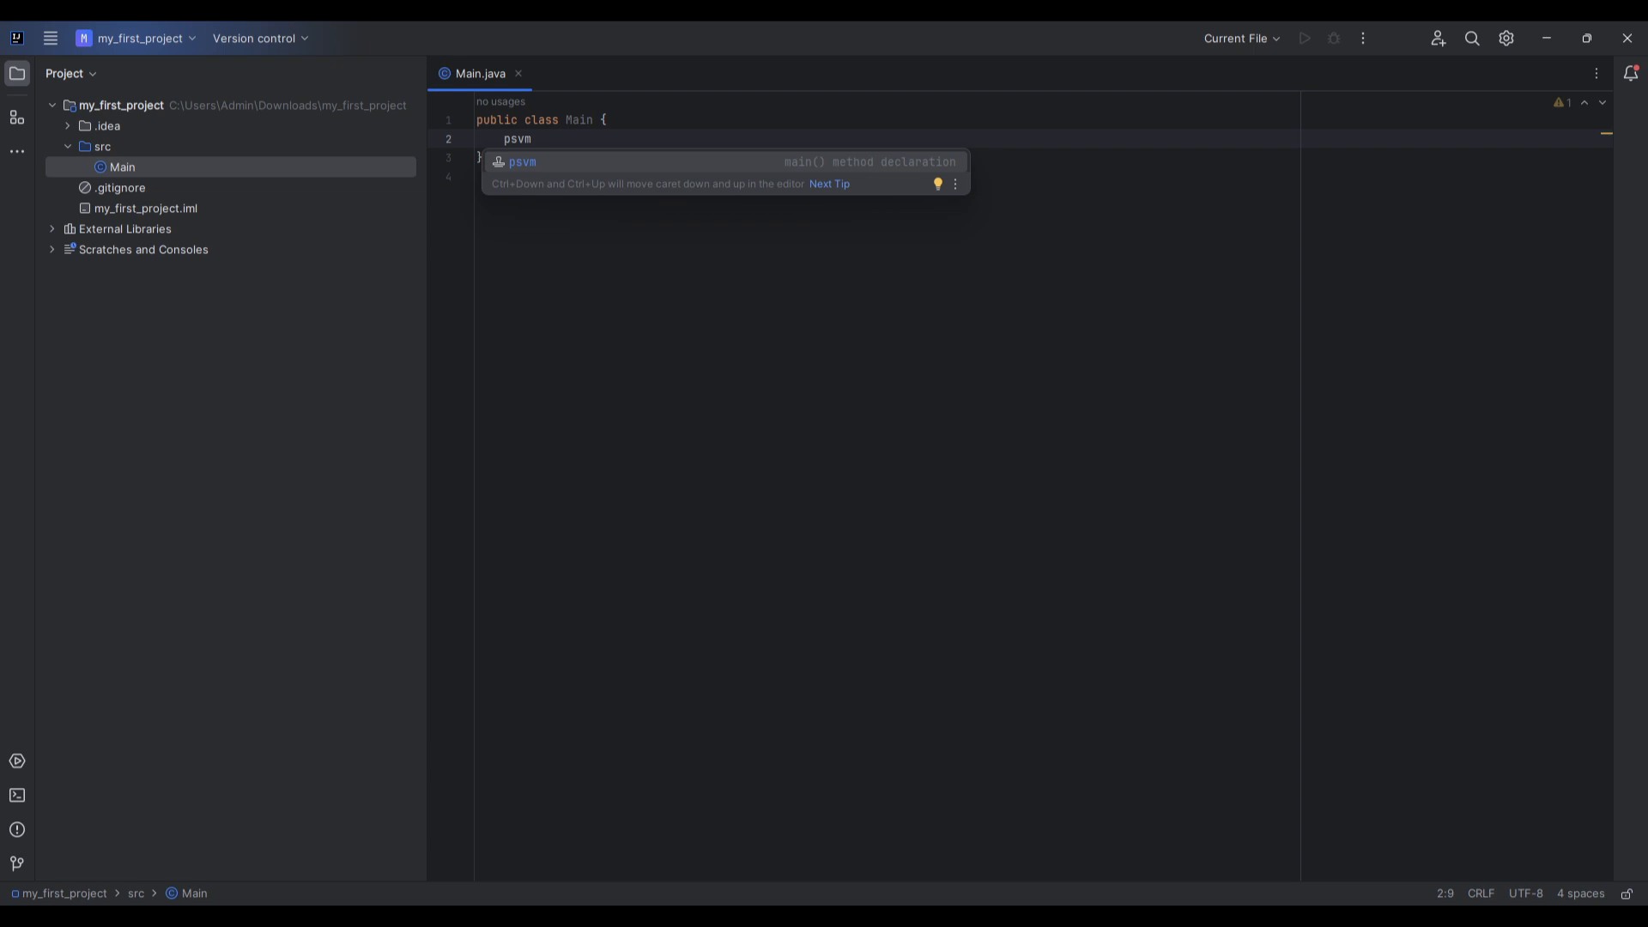
key(Return)
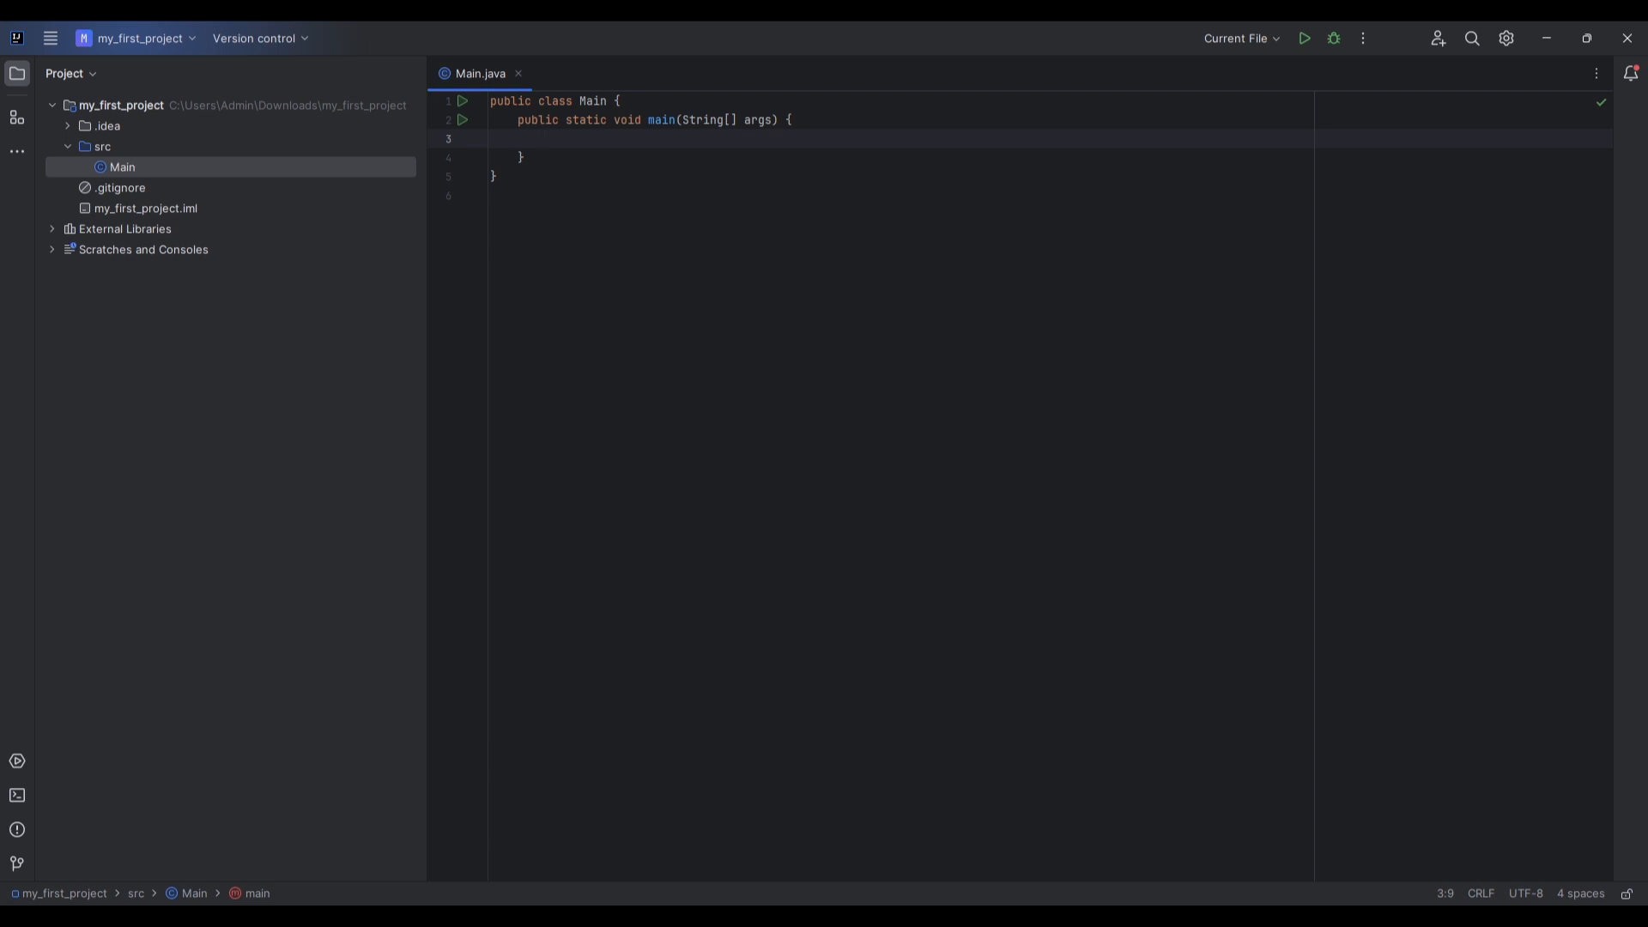
- Add a System.out.println statement to the main method that prints "Hello, first application", using the sout template
text(sout)
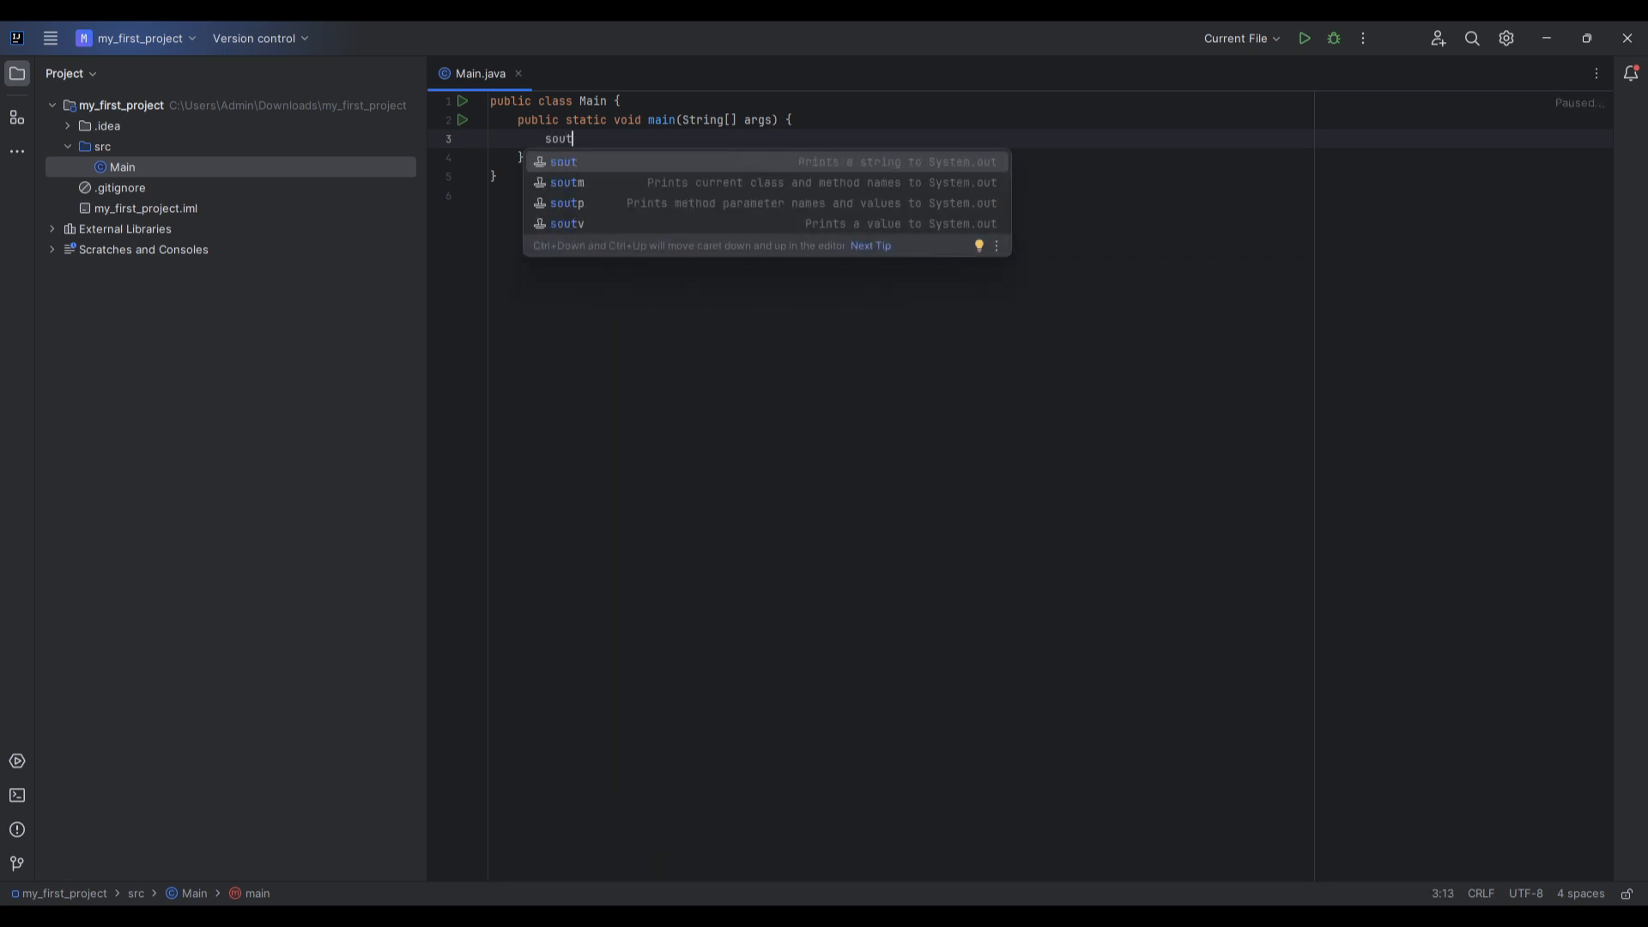
key(Return)
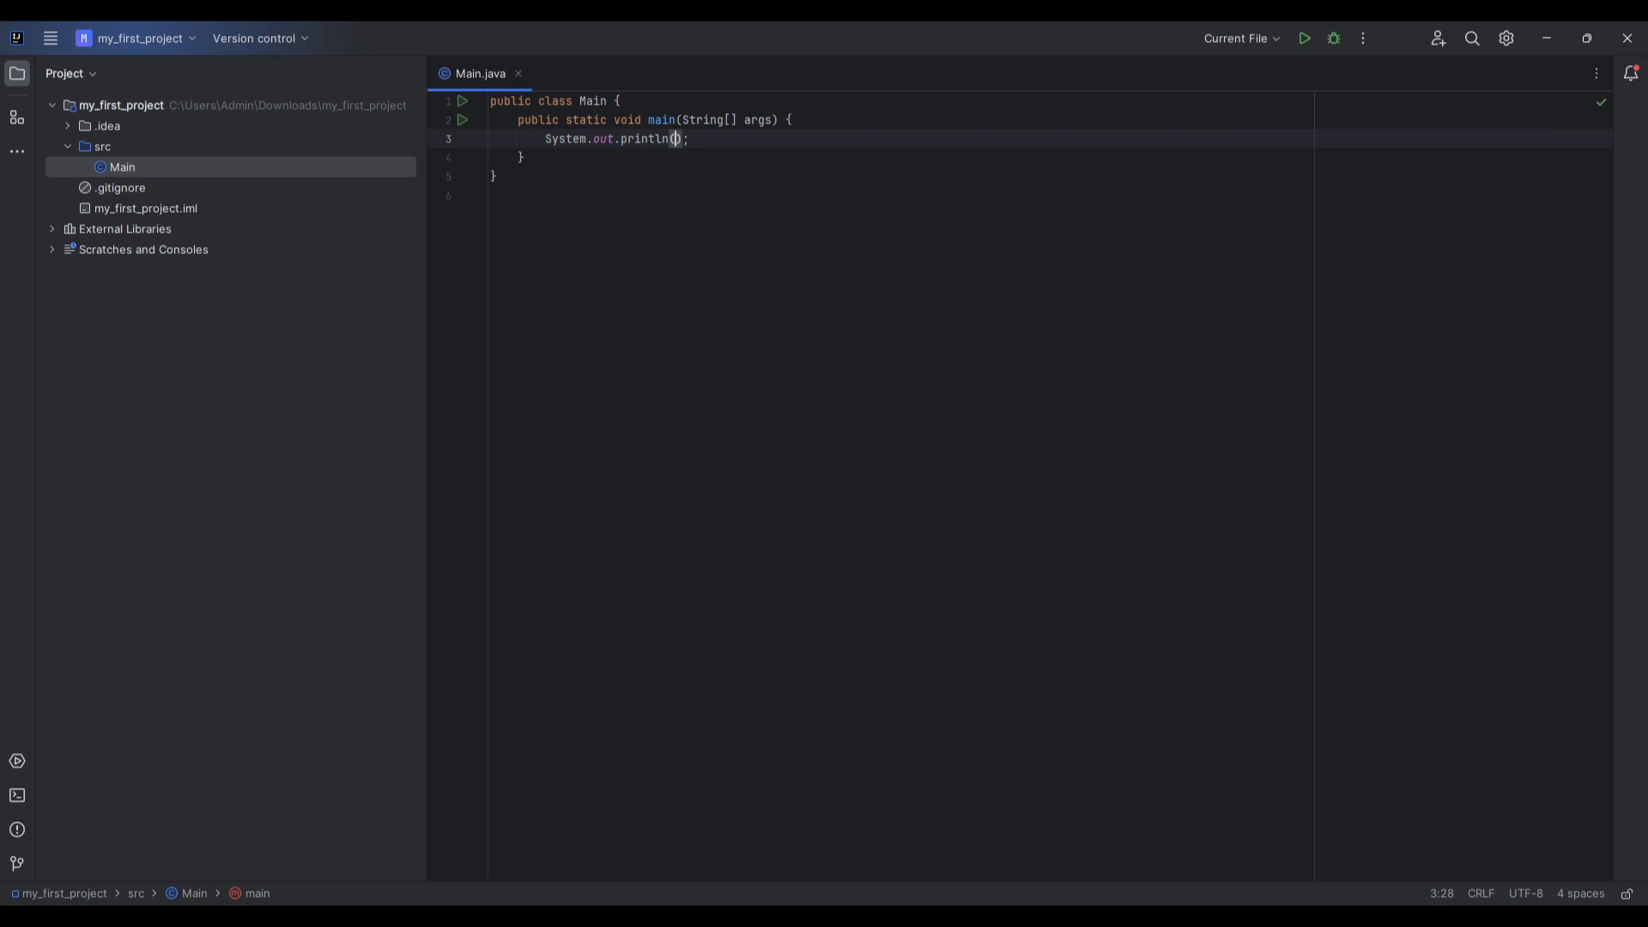
text("Hello, first application)
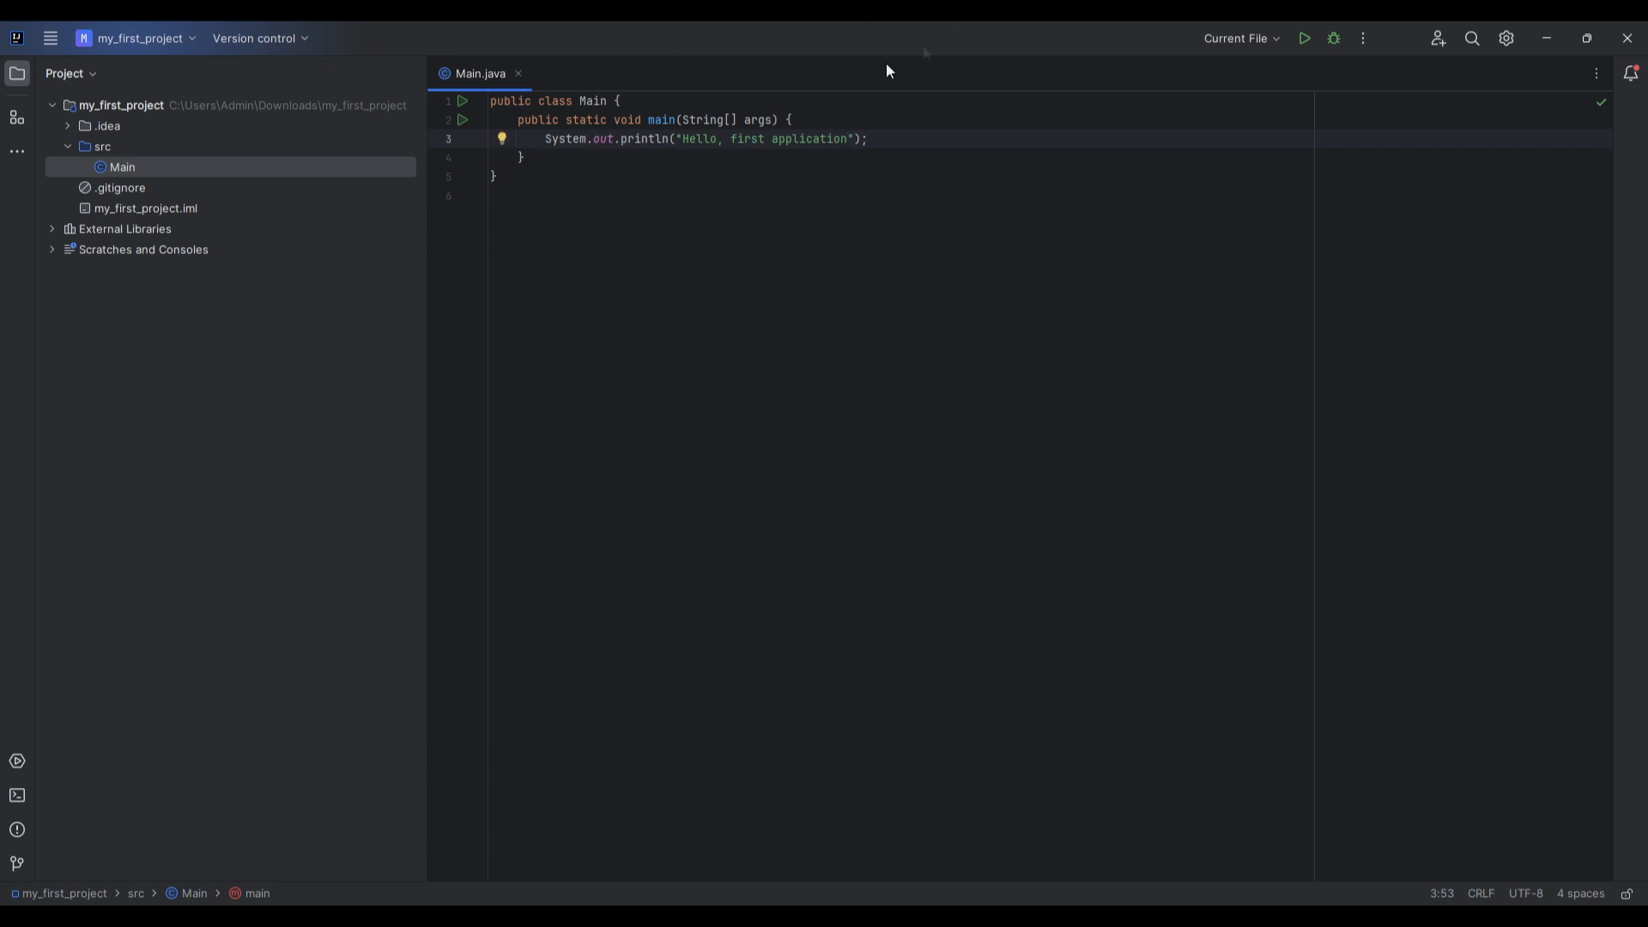
- Run Main.main() and compare the console output with the string in the println statement
click(461, 125)
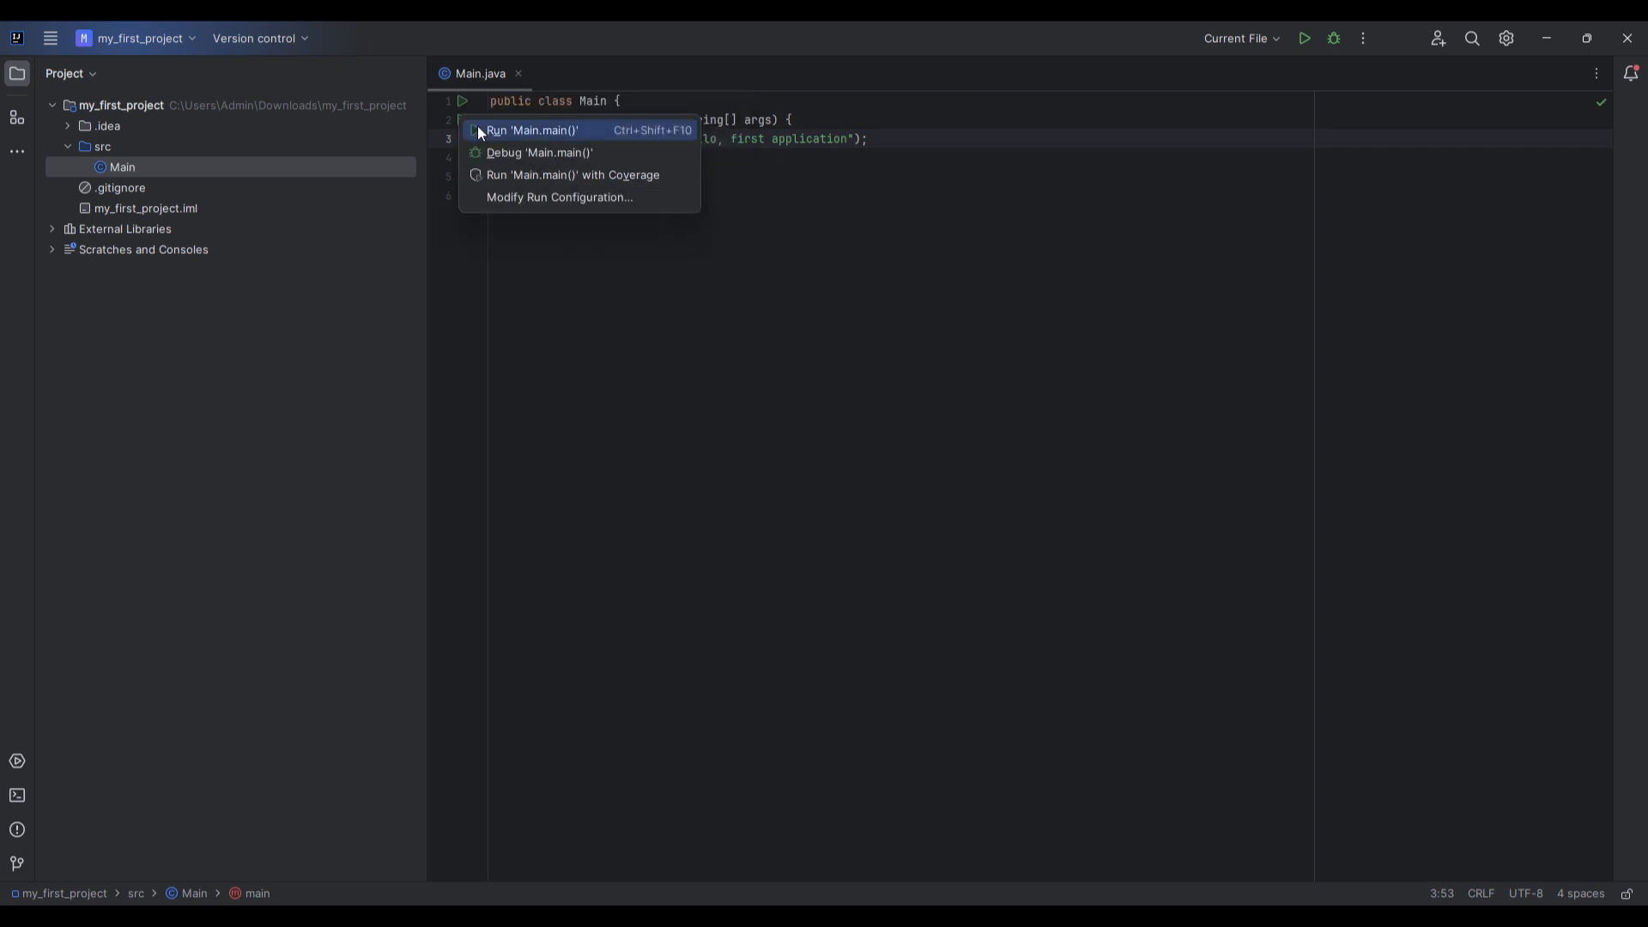
click(479, 131)
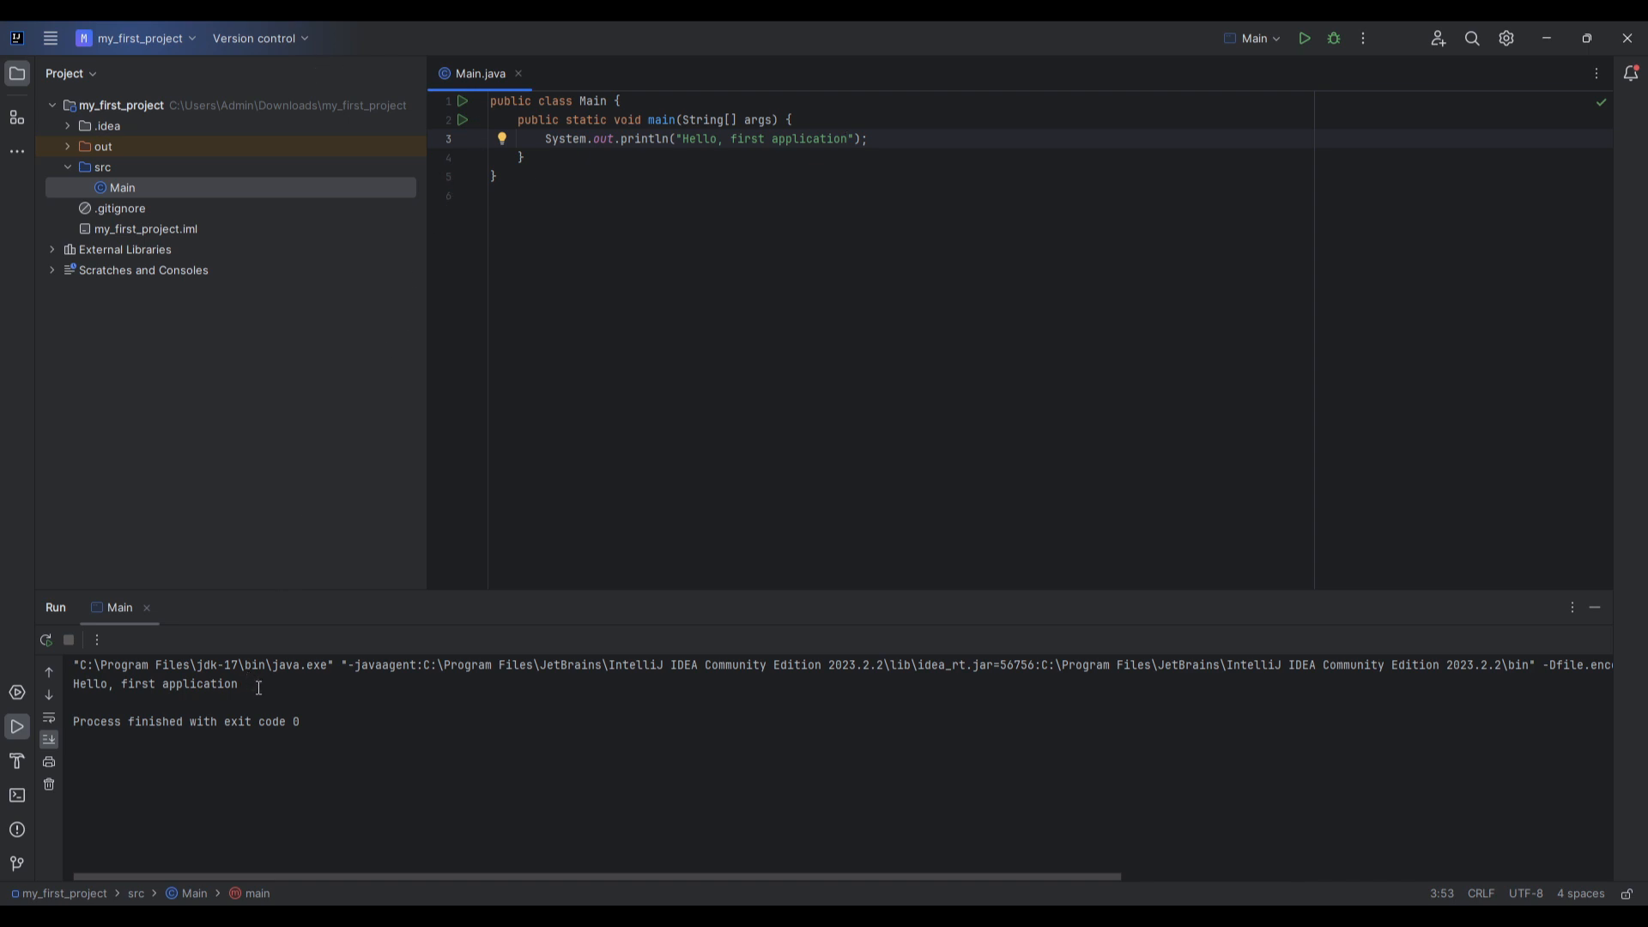
drag(258, 688, 65, 667)
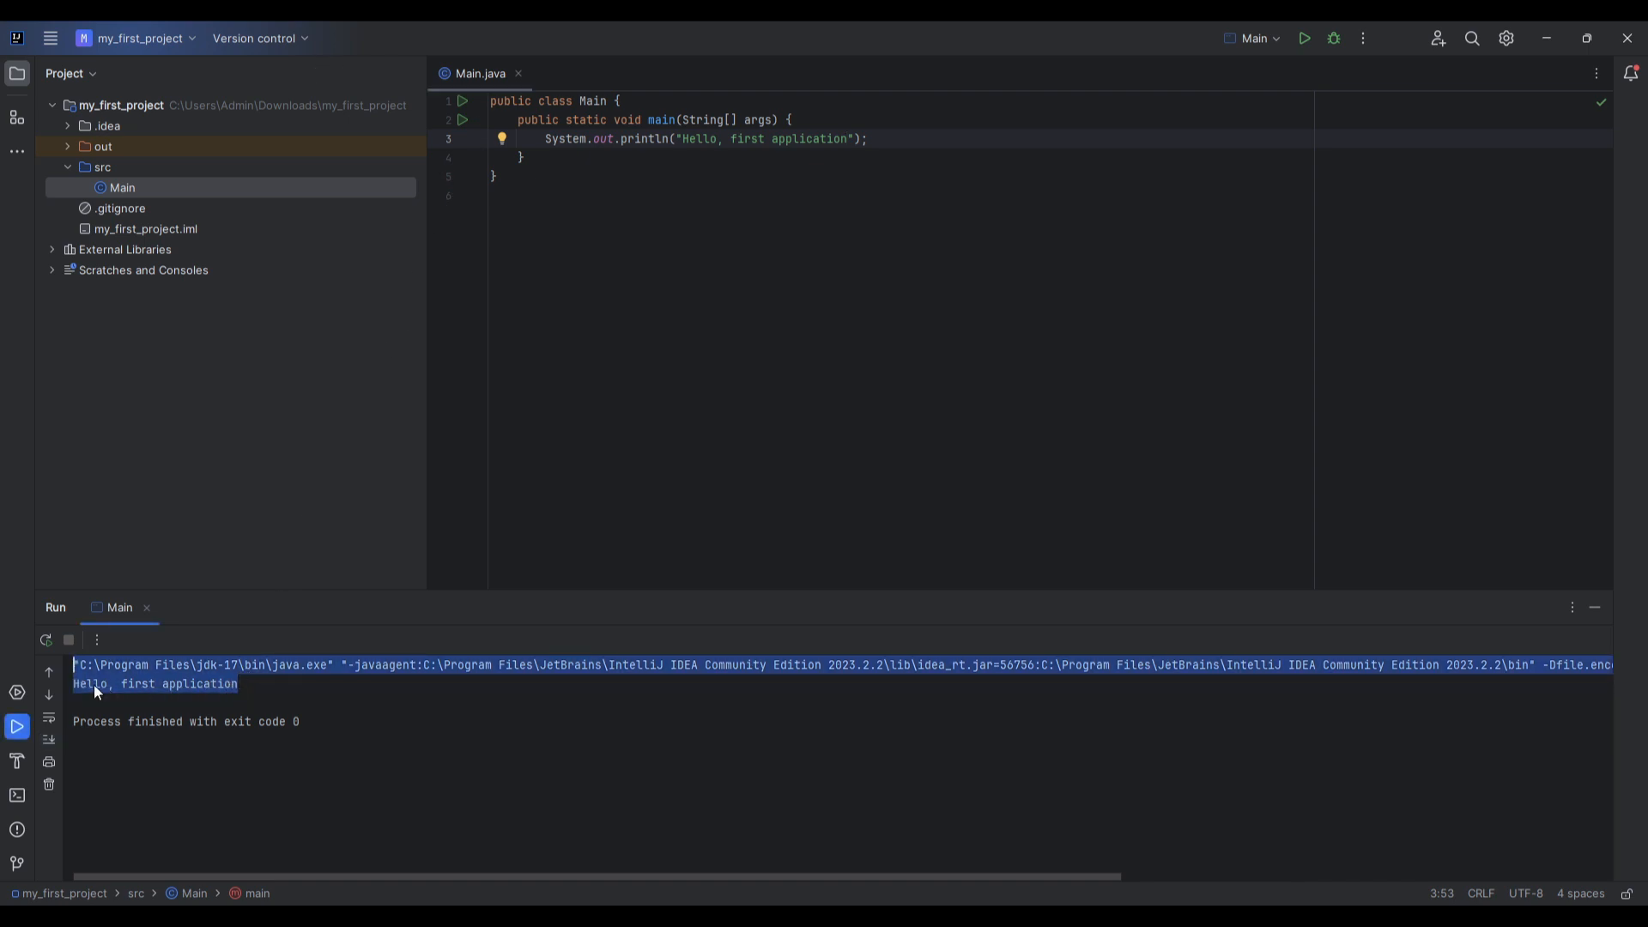
triple_click(192, 685)
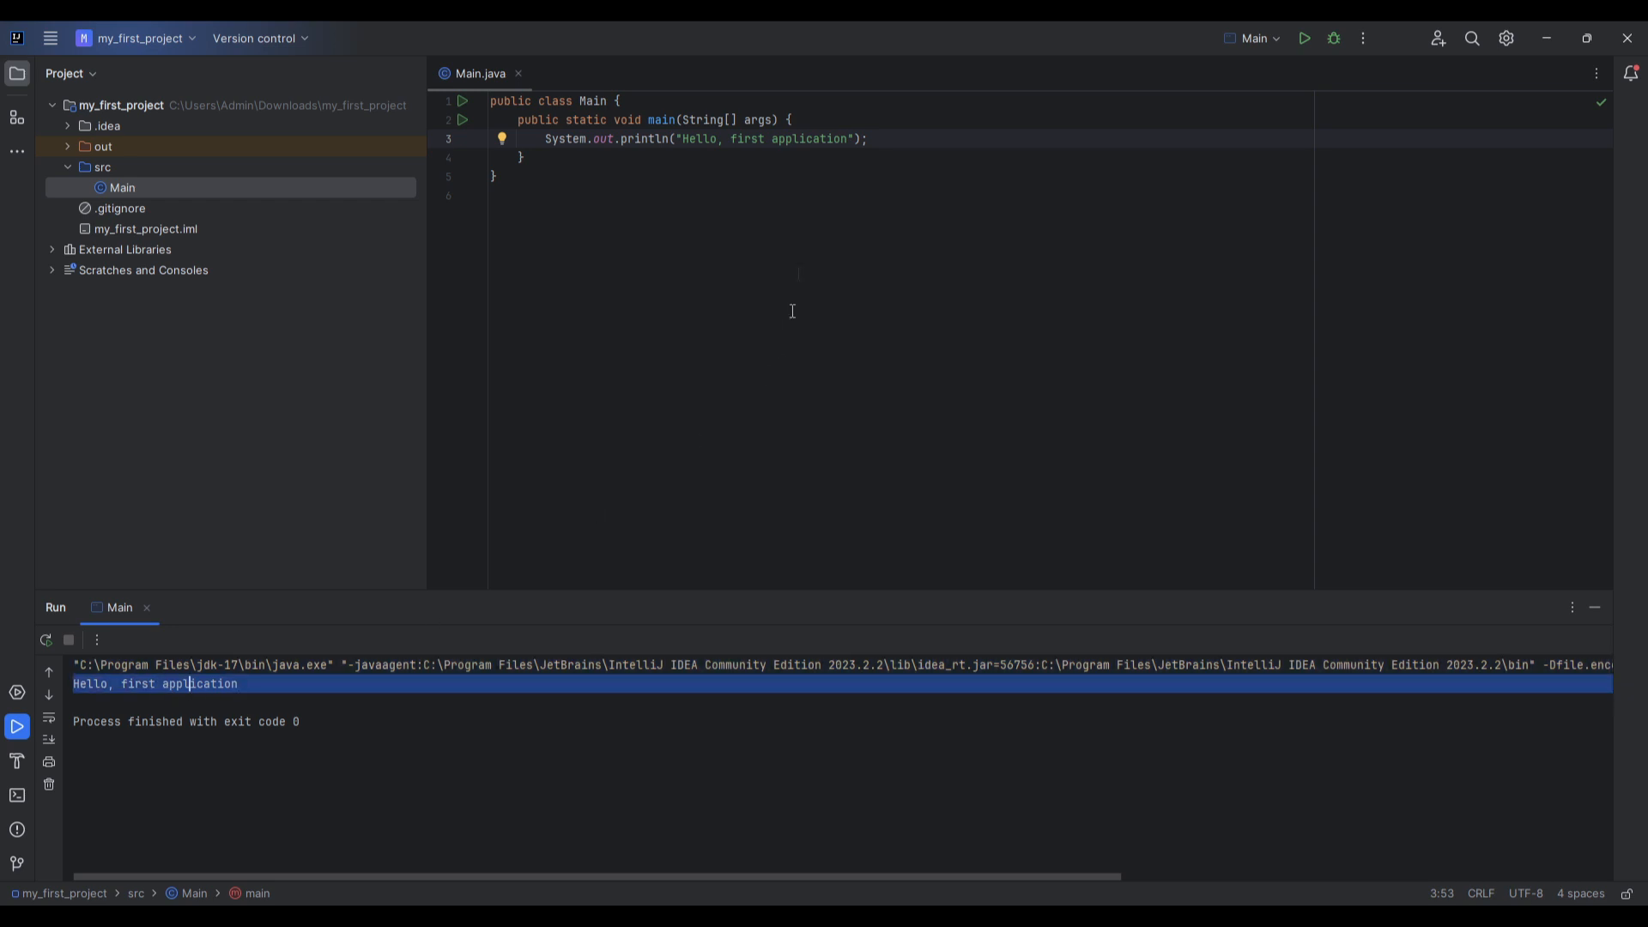
drag(682, 138, 847, 138)
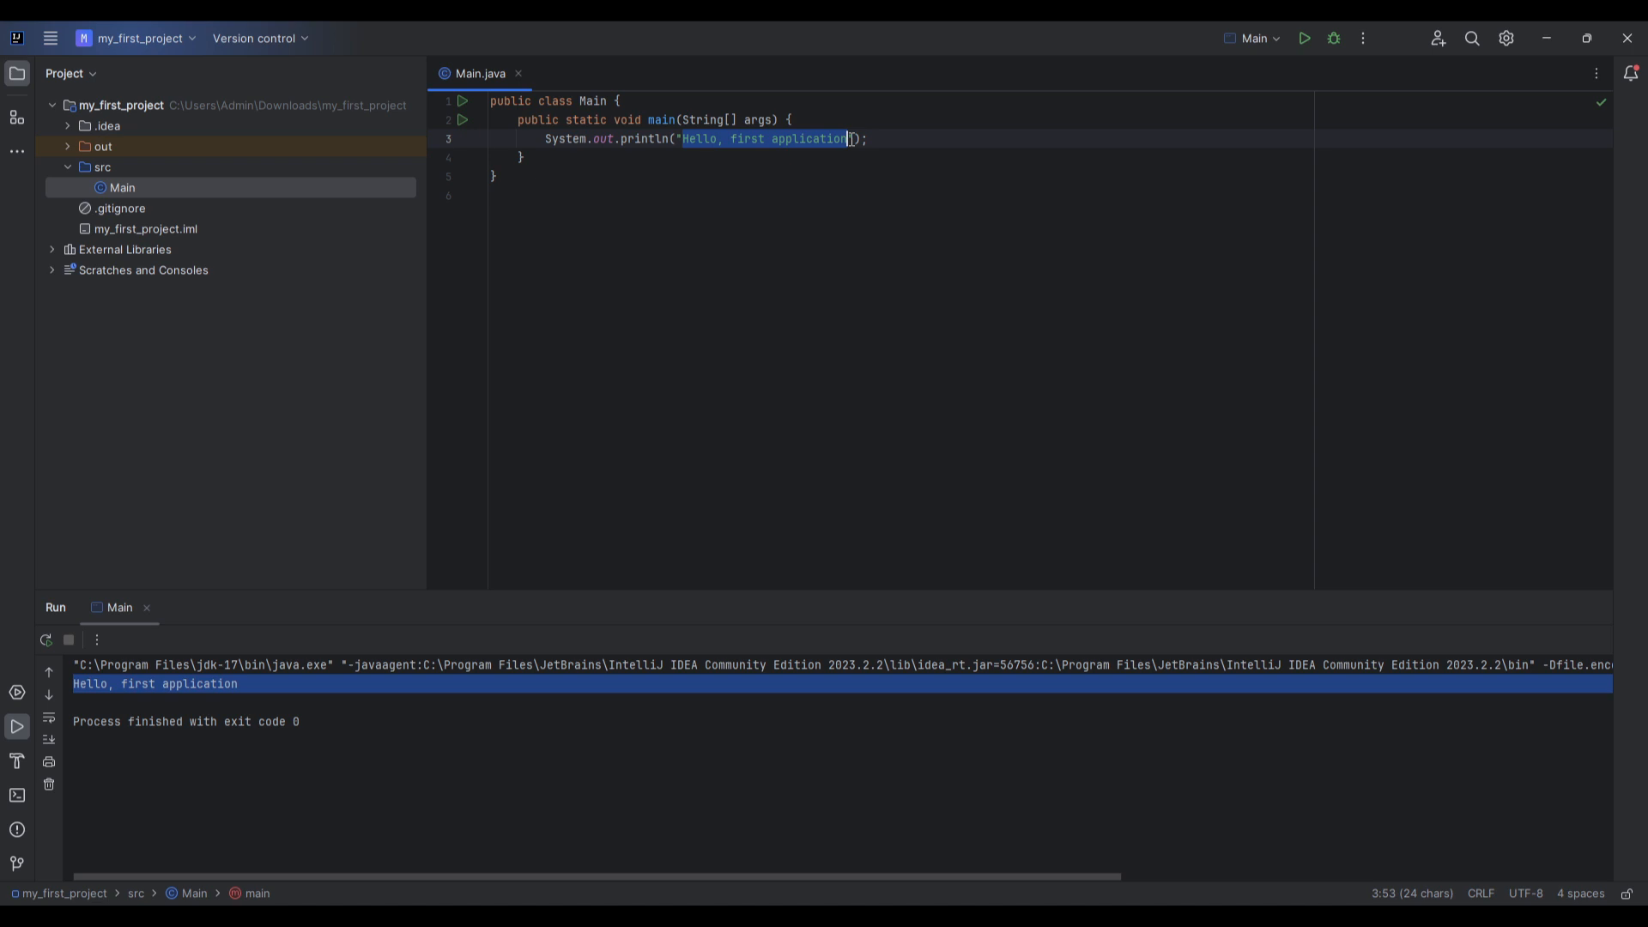